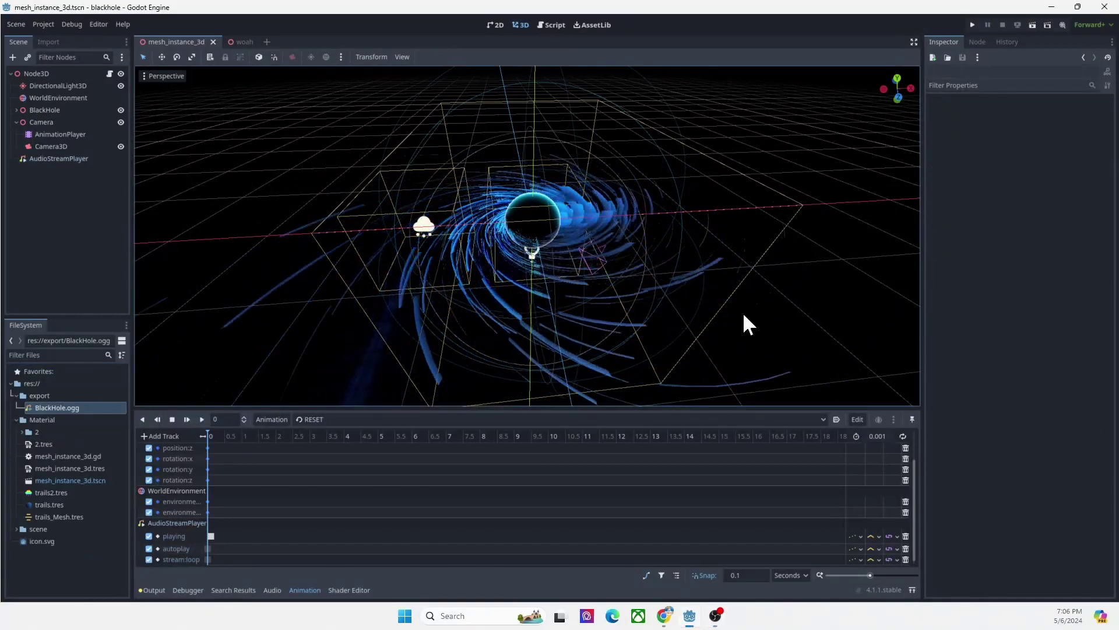
Select the AudioStreamPlayer node to examine its stream settings and play the RESET animation
mouse_move(744, 314)
middle_down()
mouse_move(699, 279)
mouse_move(752, 300)
mouse_move(737, 304)
middle_up()
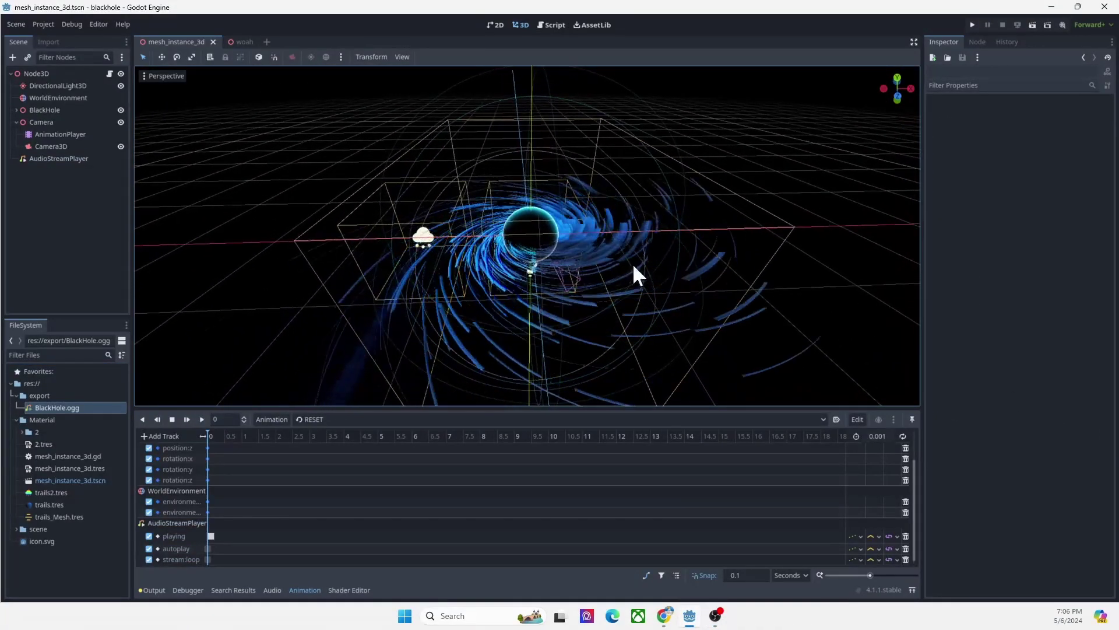
click(75, 159)
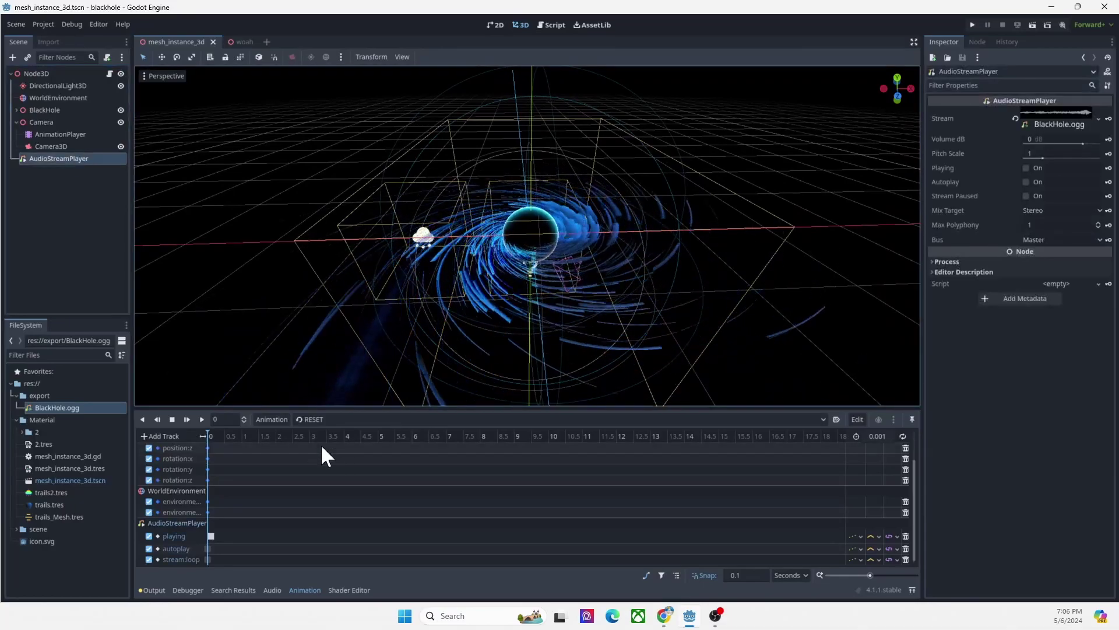
click(202, 417)
middle_drag(292, 262, 326, 274)
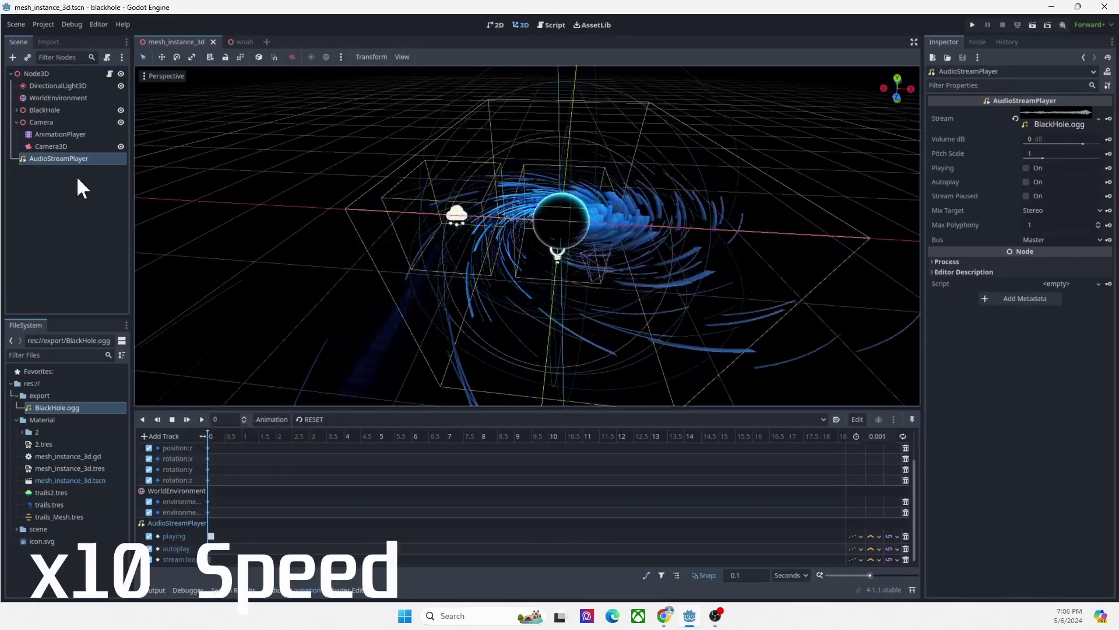
Switch the AnimationPlayer to new_animation, play it to preview the camera move and sound, and stop it
click(60, 134)
scroll(369, 506, up, 2)
click(334, 419)
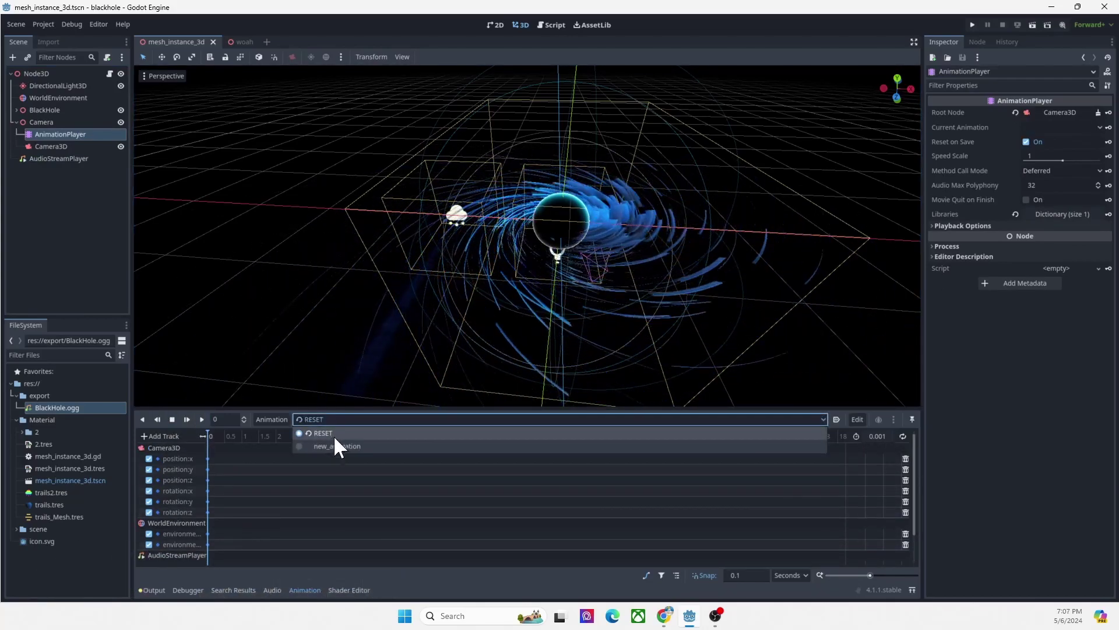
click(331, 446)
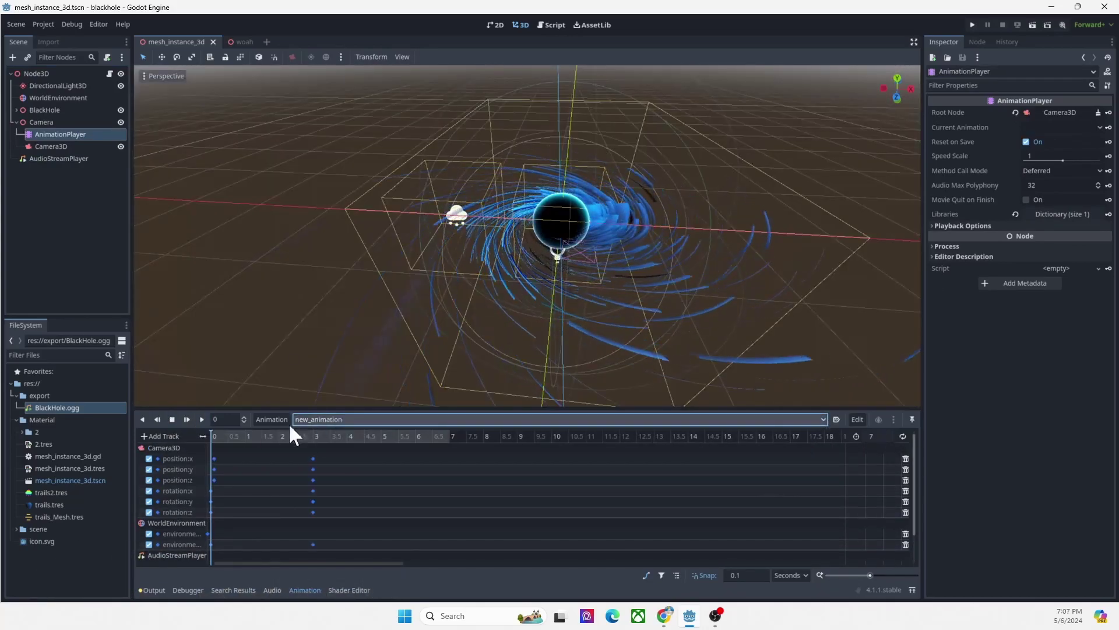
click(202, 420)
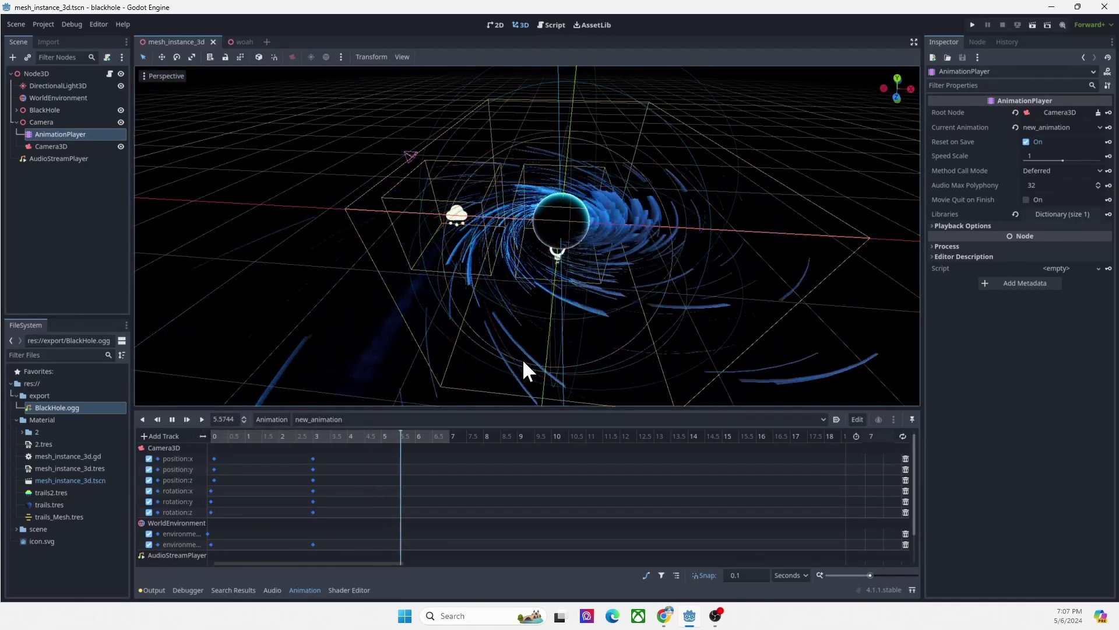
click(173, 419)
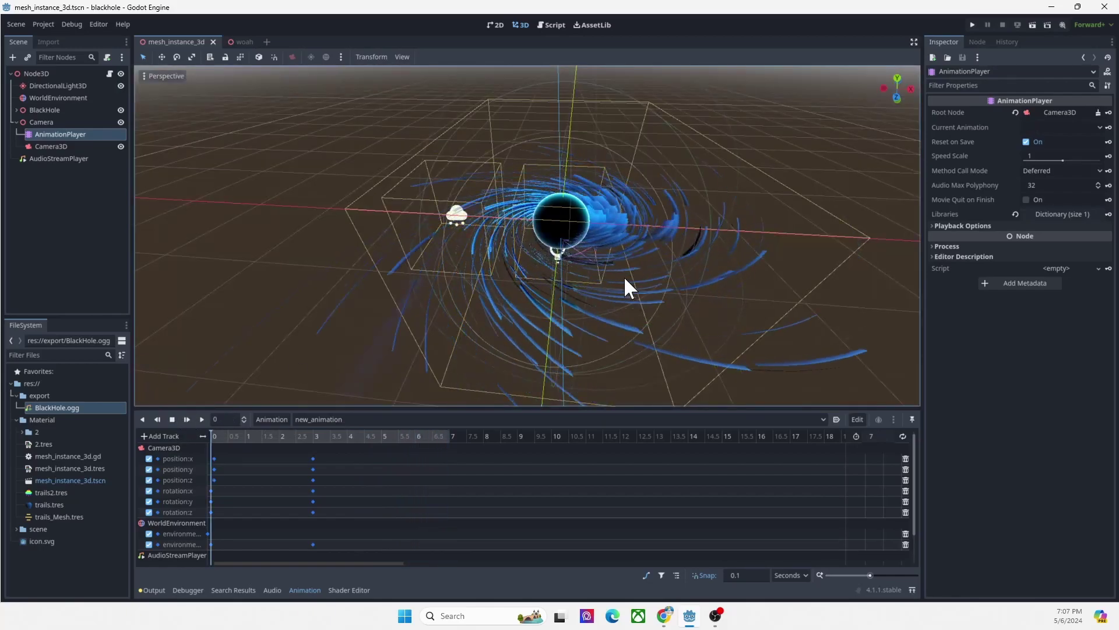
Delete the AudioStreamPlayer node from the scene
middle_drag(617, 352, 641, 343)
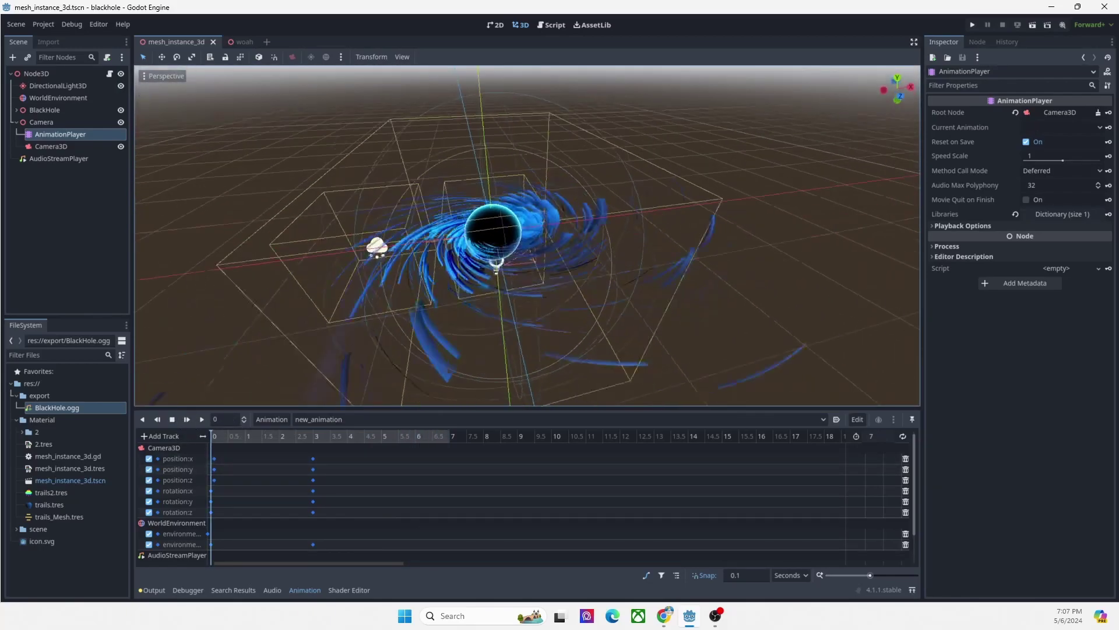
click(62, 197)
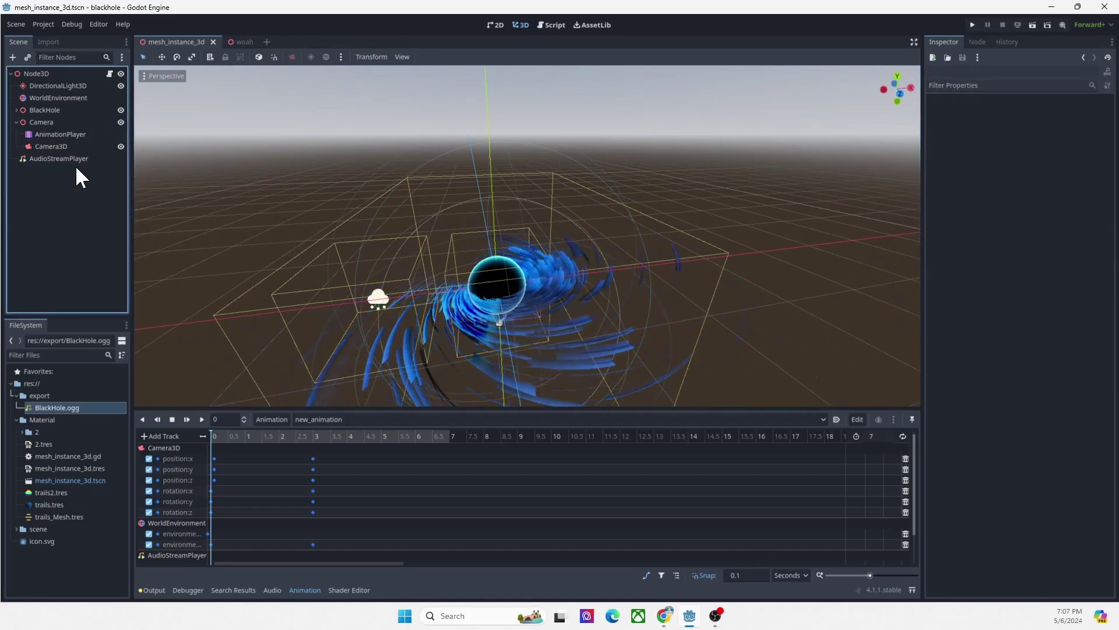
click(58, 158)
key(Delete)
click(535, 303)
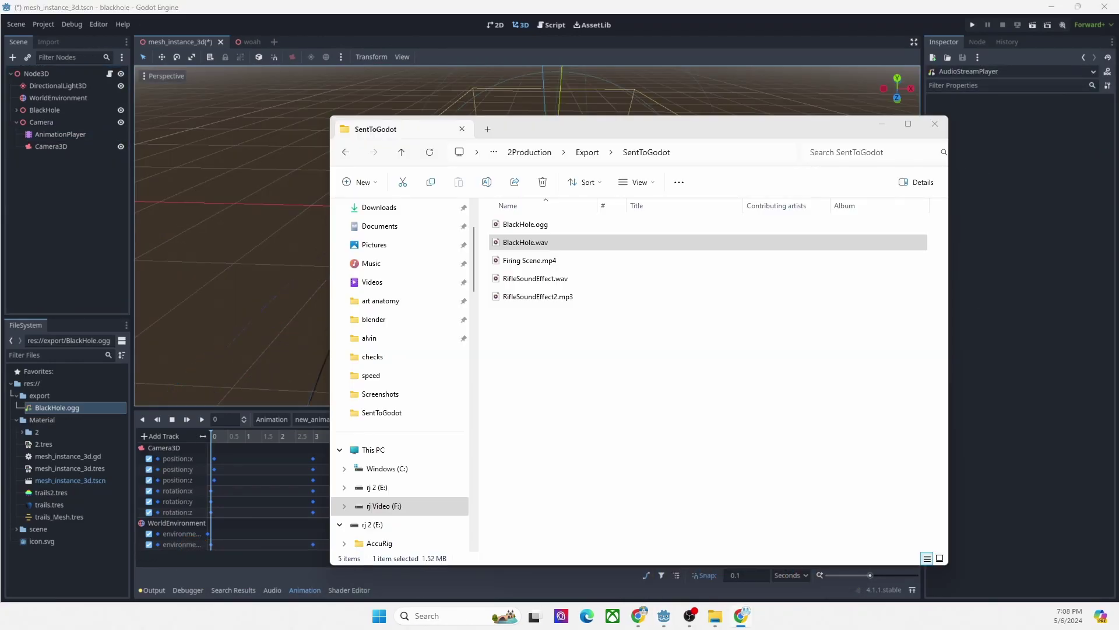
Remove BlackHole.ogg from the project's export folder despite the scene's dependency on it
click(47, 388)
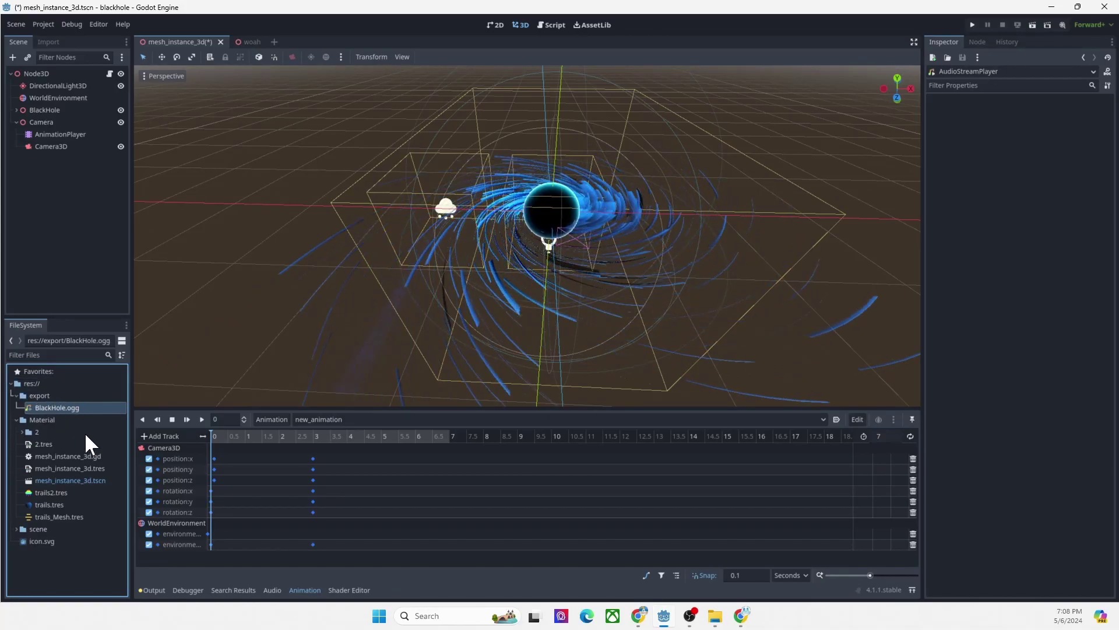
key(Delete)
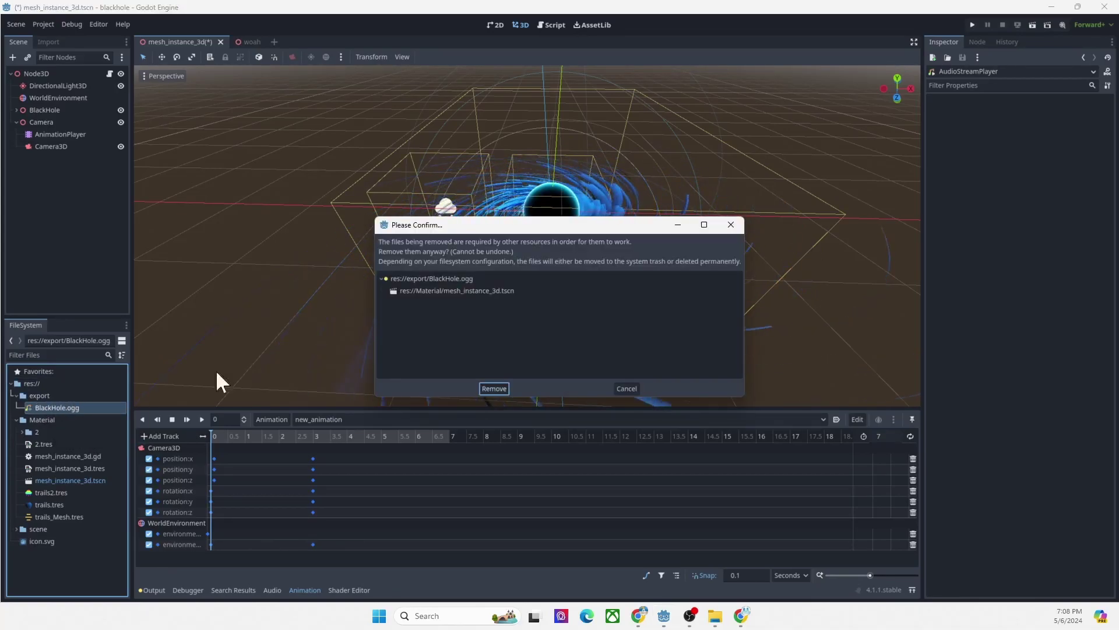
click(494, 388)
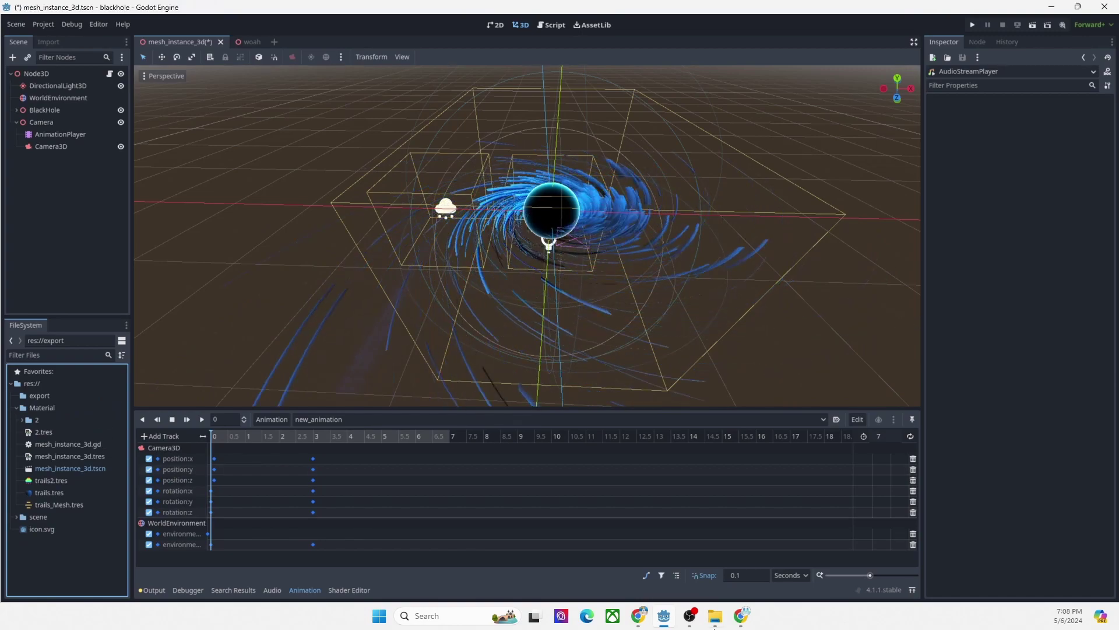
Try to import BlackHole.wav from the SentToGodot folder in File Explorer into the project
click(715, 615)
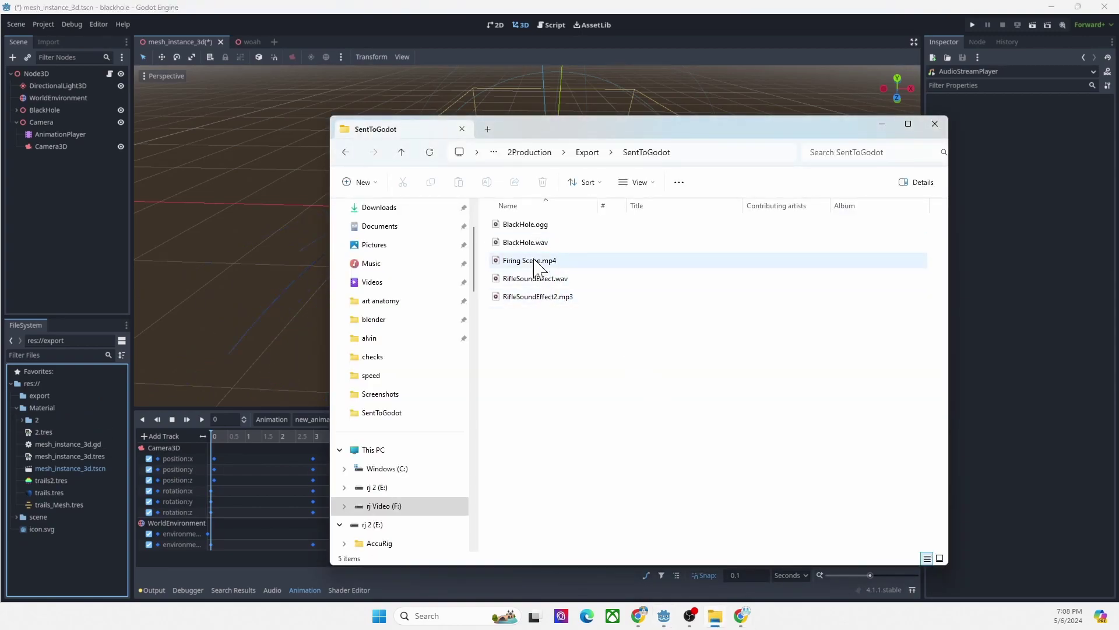
drag(52, 394, 46, 389)
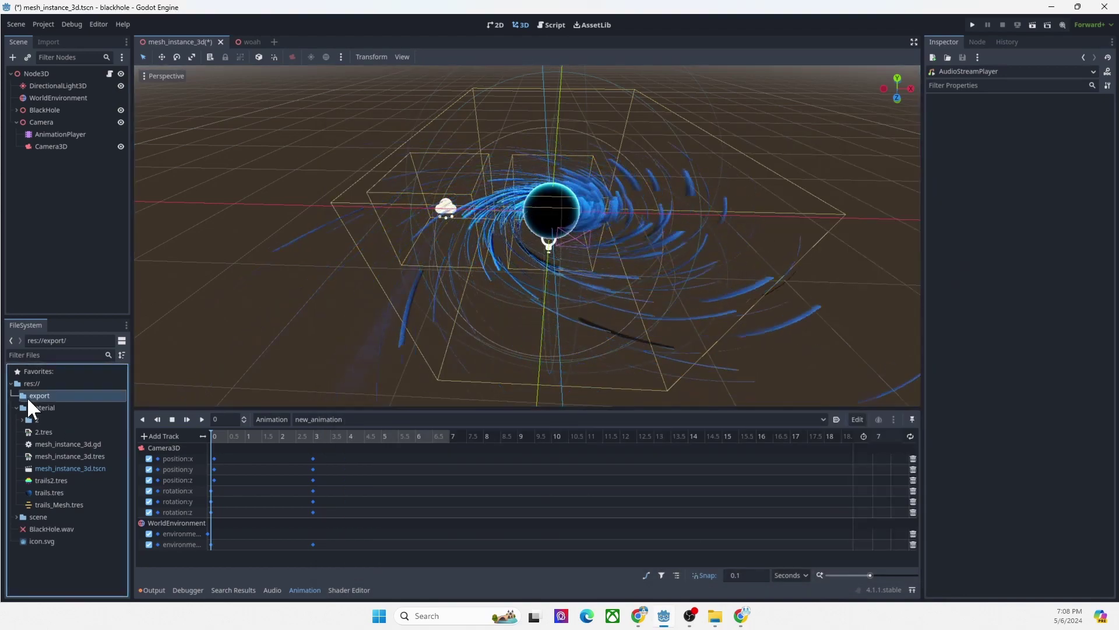
click(46, 528)
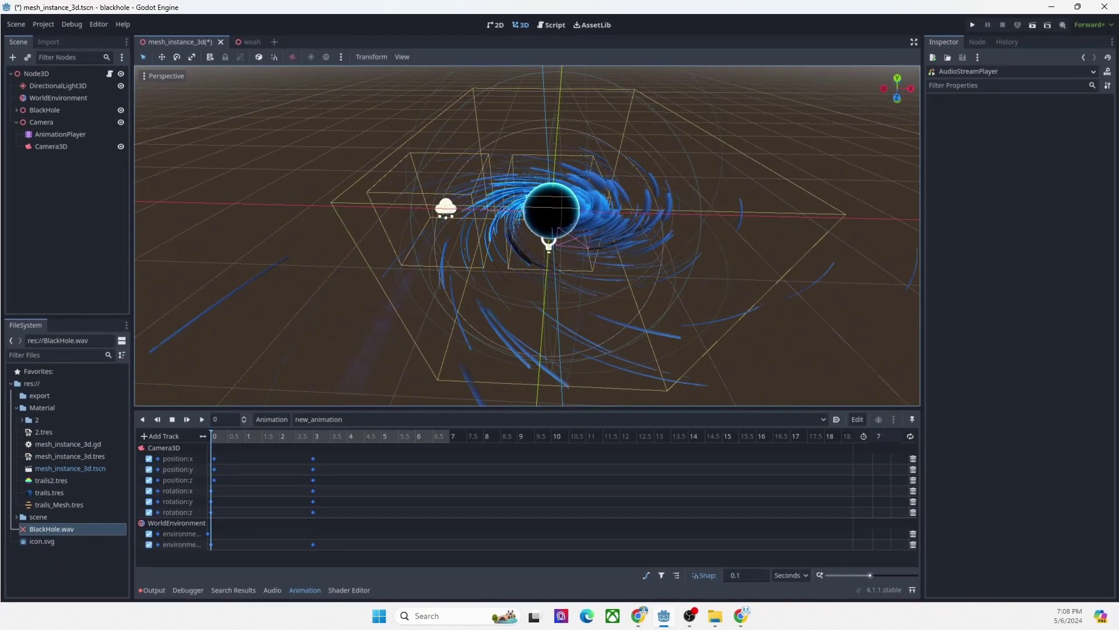
Switch to Convertio in the browser, add BlackHole.wav from the SentToGodot folder and convert it to OGG
drag(1118, 163, 512, 1)
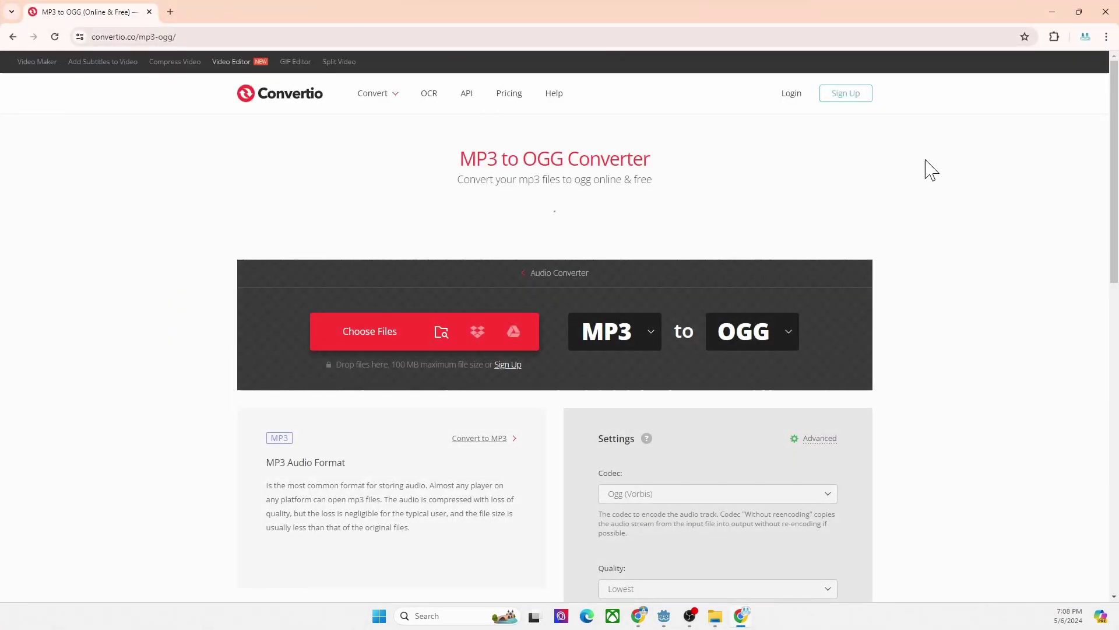
click(719, 626)
drag(600, 134, 744, 136)
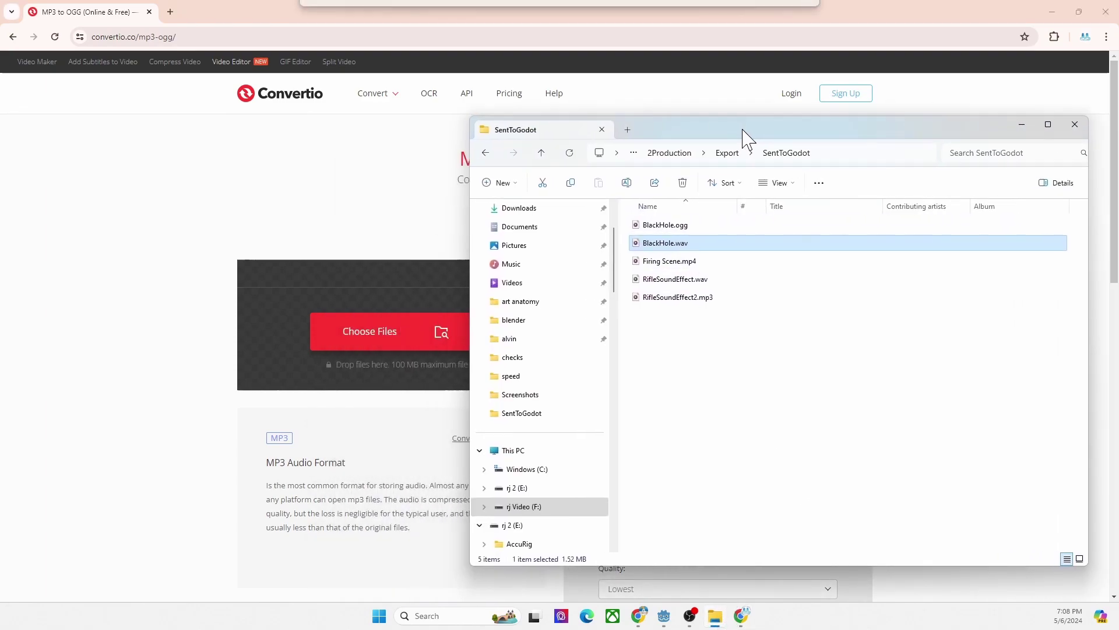
drag(623, 424, 502, 425)
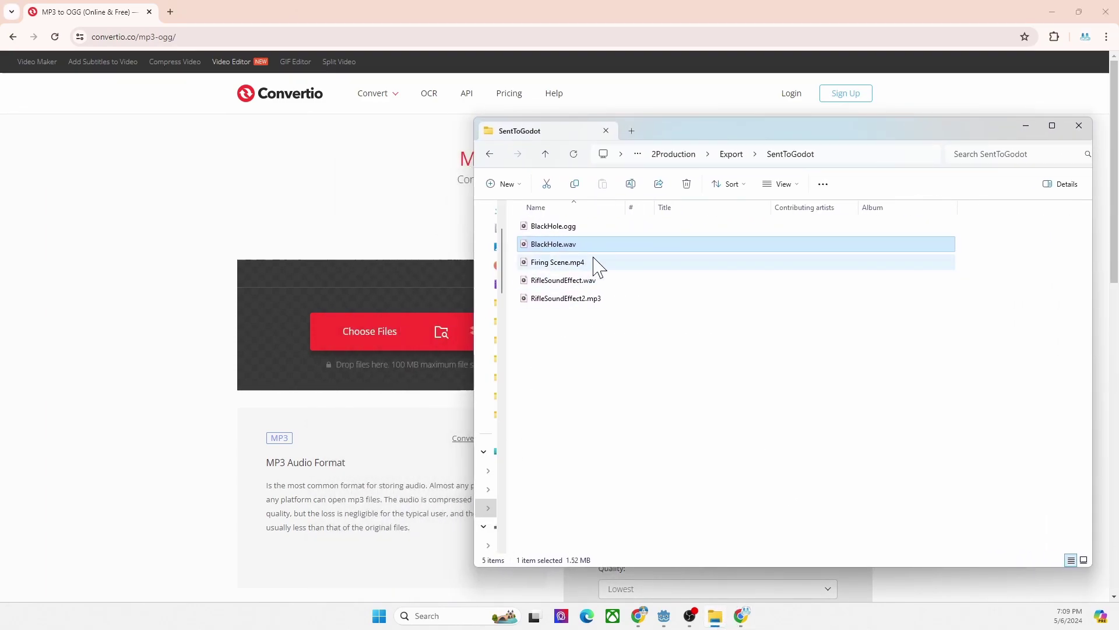
drag(488, 261, 359, 317)
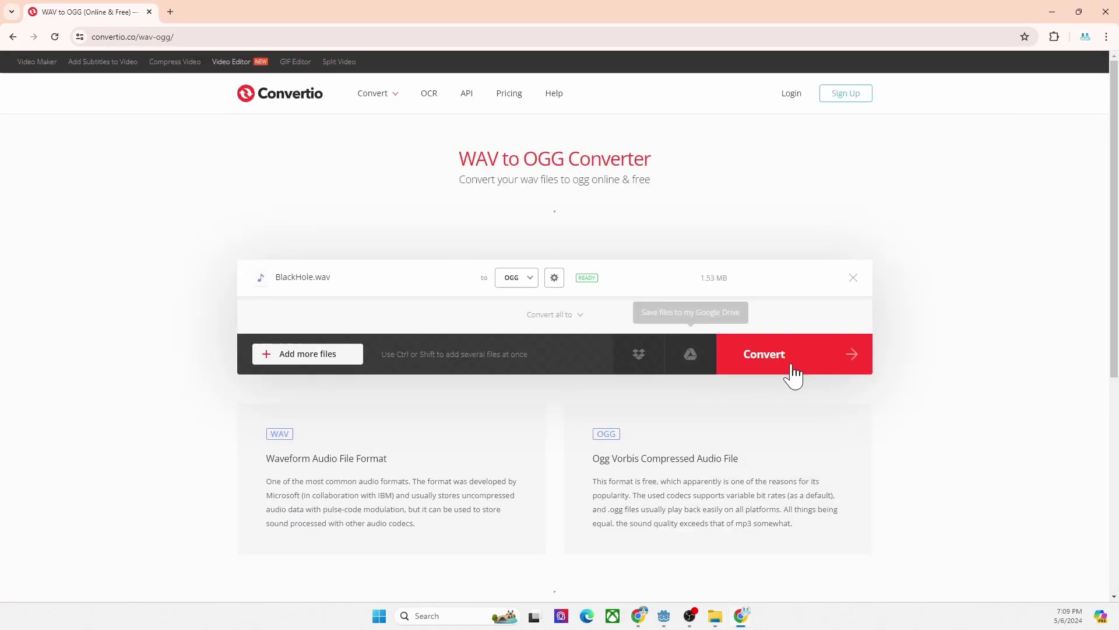
click(794, 373)
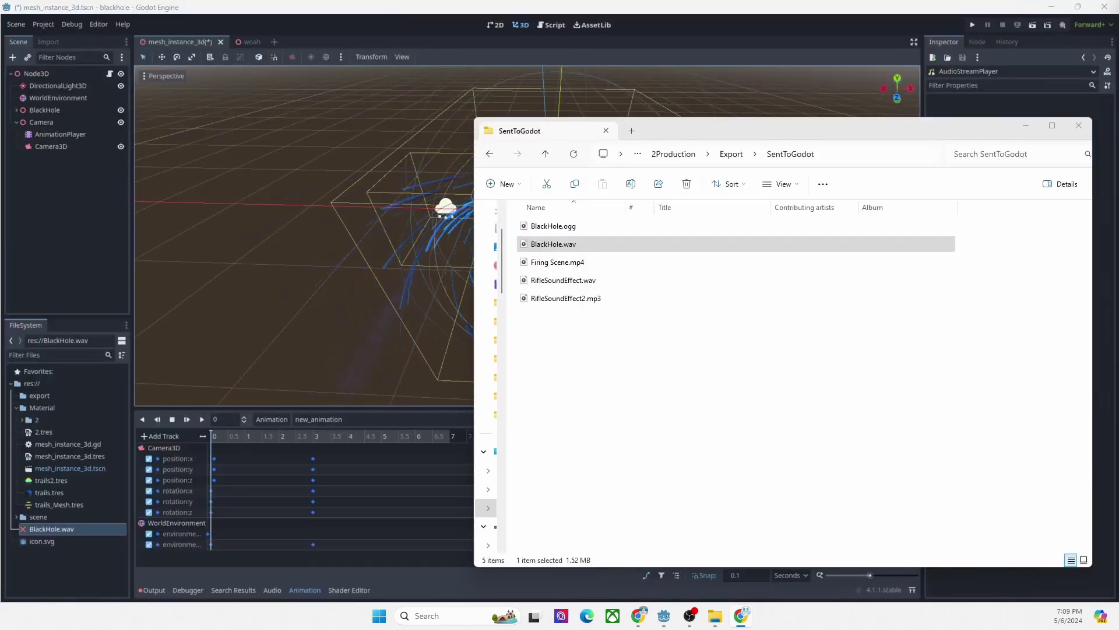
Import BlackHole.ogg from the SentToGodot folder into the Godot project and remove BlackHole.wav from it
click(665, 376)
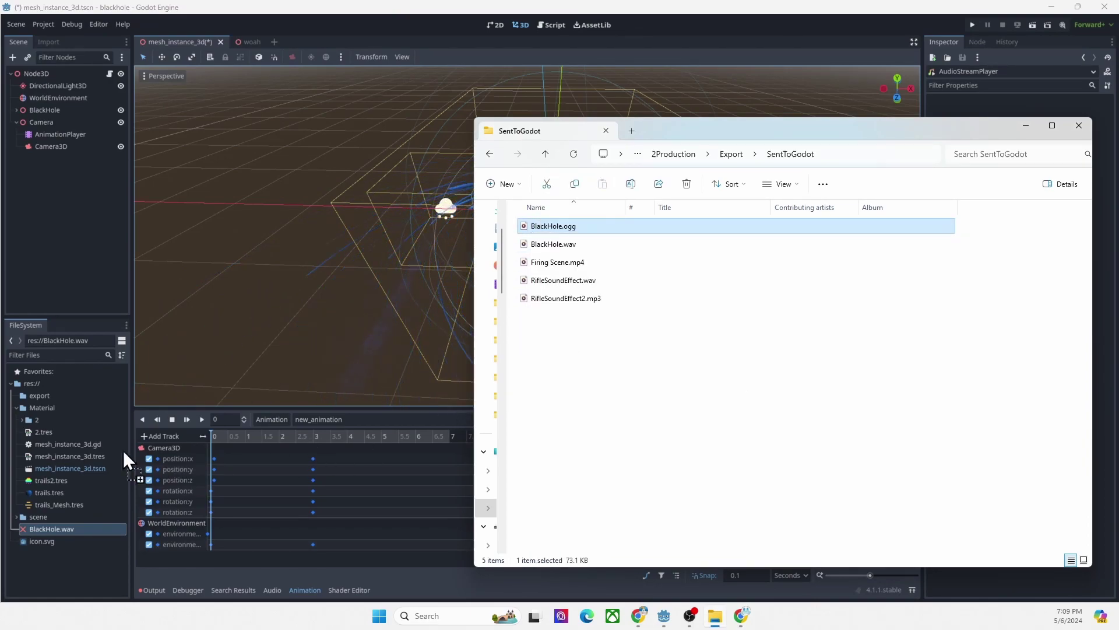
drag(62, 383, 59, 385)
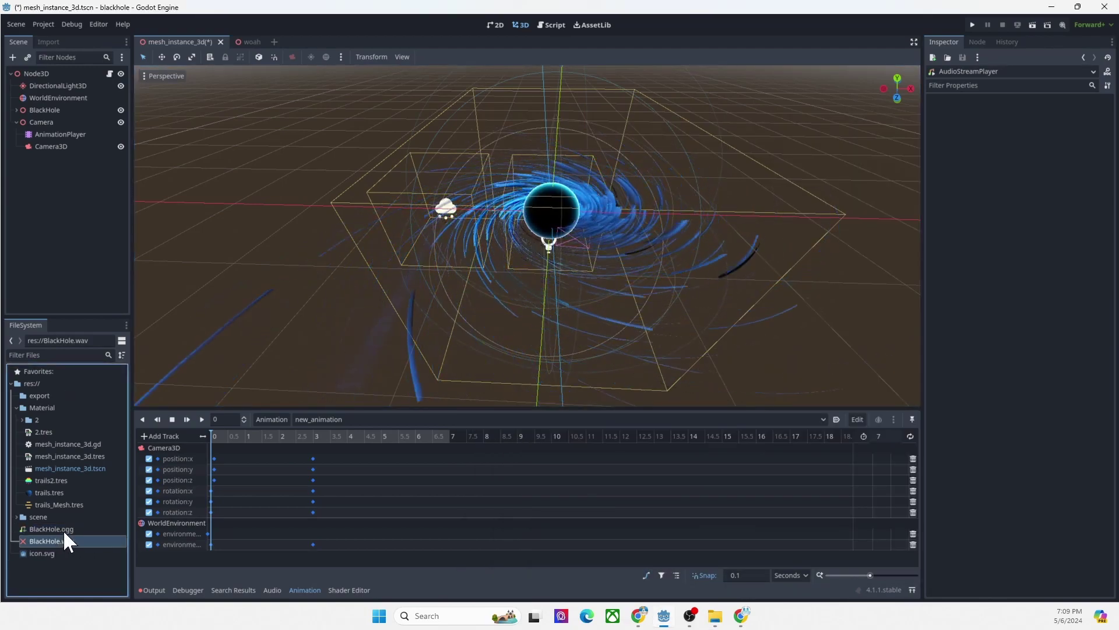
click(61, 542)
key(Delete)
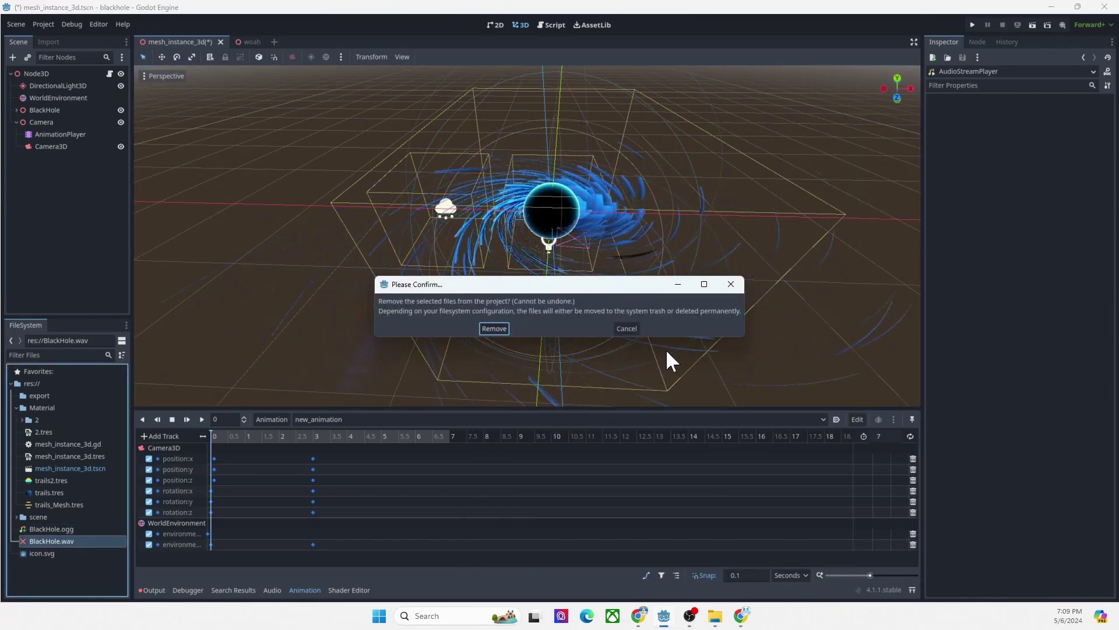
click(503, 327)
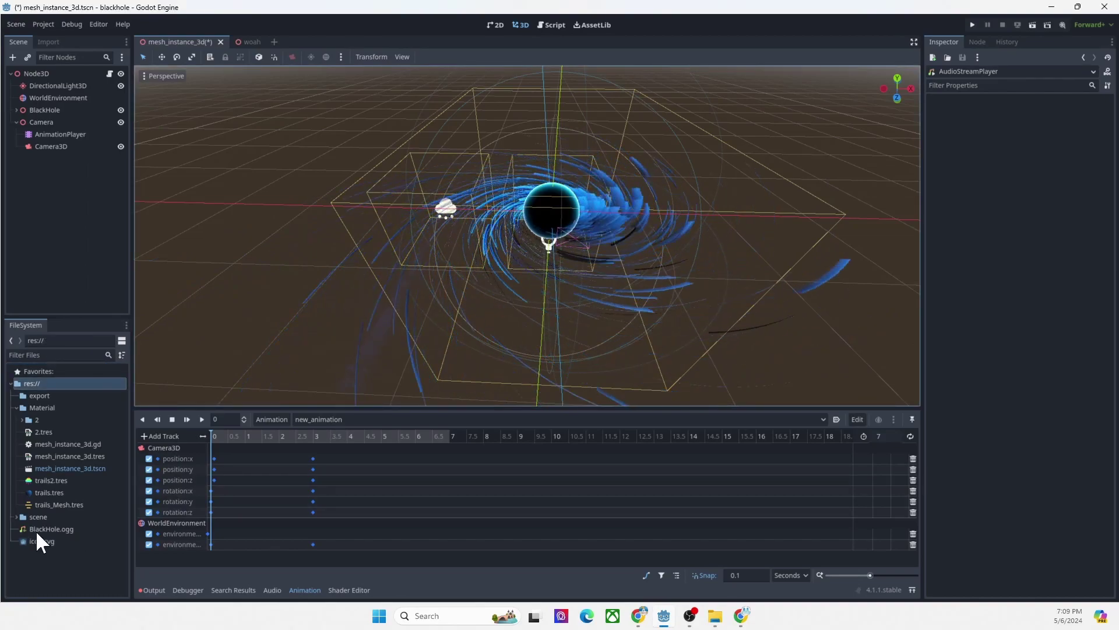
Move BlackHole.ogg from the project root into the export folder
click(50, 528)
click(55, 394)
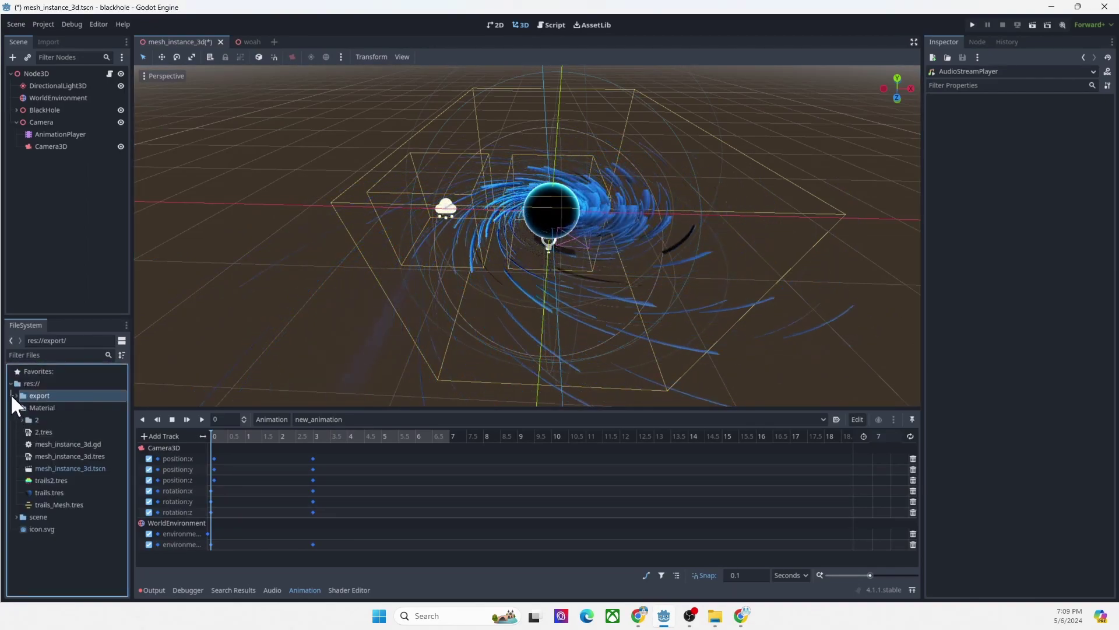
click(52, 407)
Add an AudioStreamPlayer node to the scene under the root Node3D
click(72, 186)
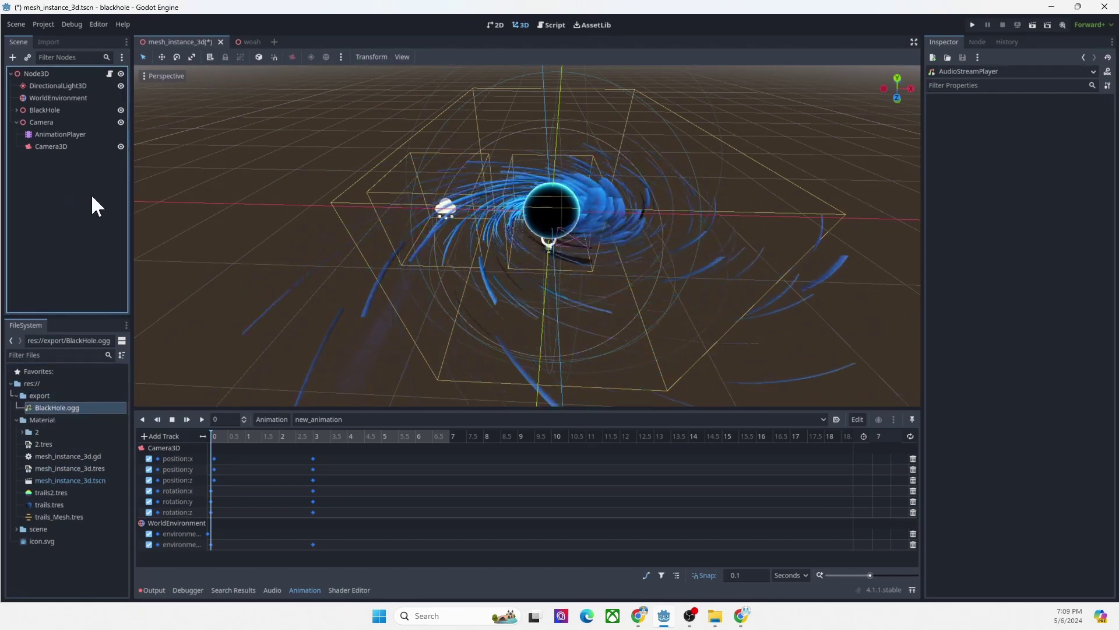
click(12, 58)
text(audio)
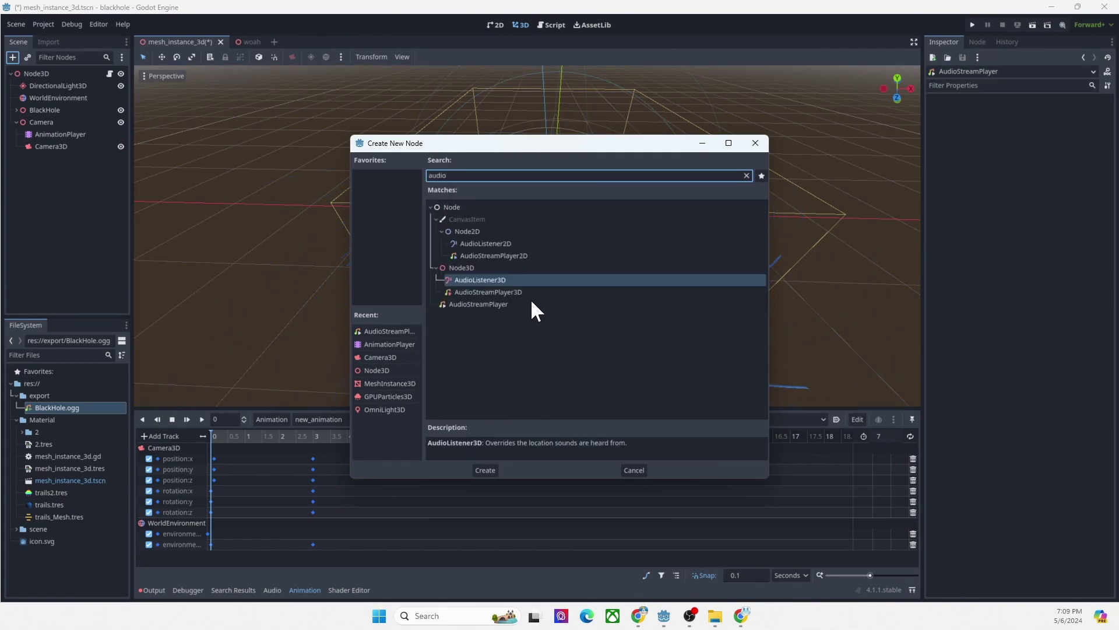
click(504, 304)
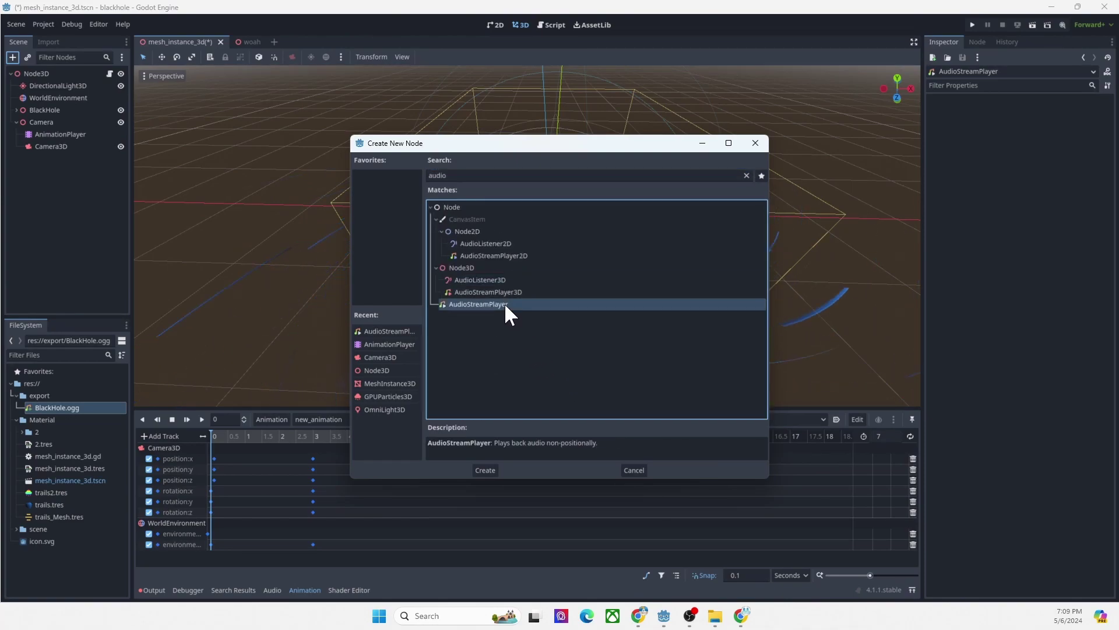
click(485, 470)
Assign BlackHole.ogg from the export folder as the AudioStreamPlayer's stream
middle_drag(506, 218, 513, 206)
click(53, 408)
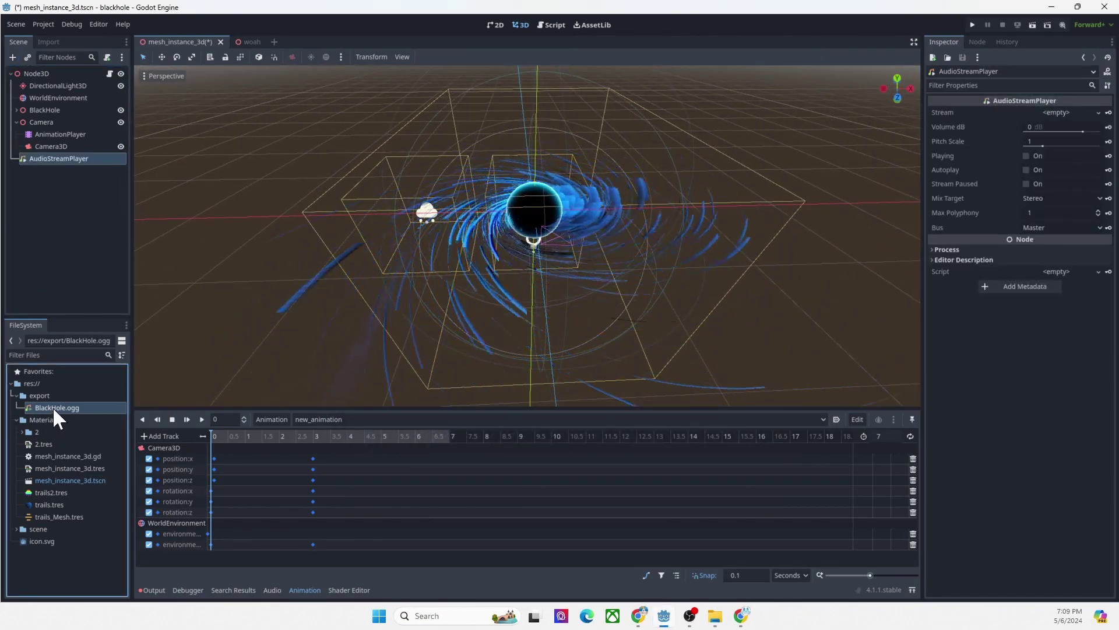
drag(52, 407, 1066, 114)
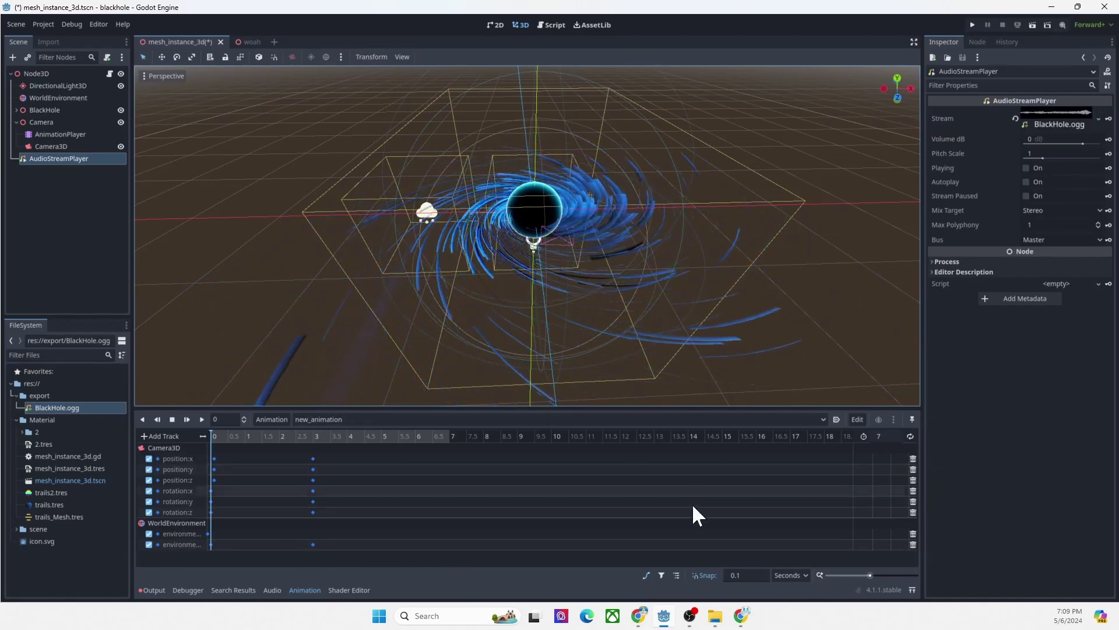
Add a property track to new_animation for the AudioStreamPlayer's playing property
right_drag(699, 291, 697, 300)
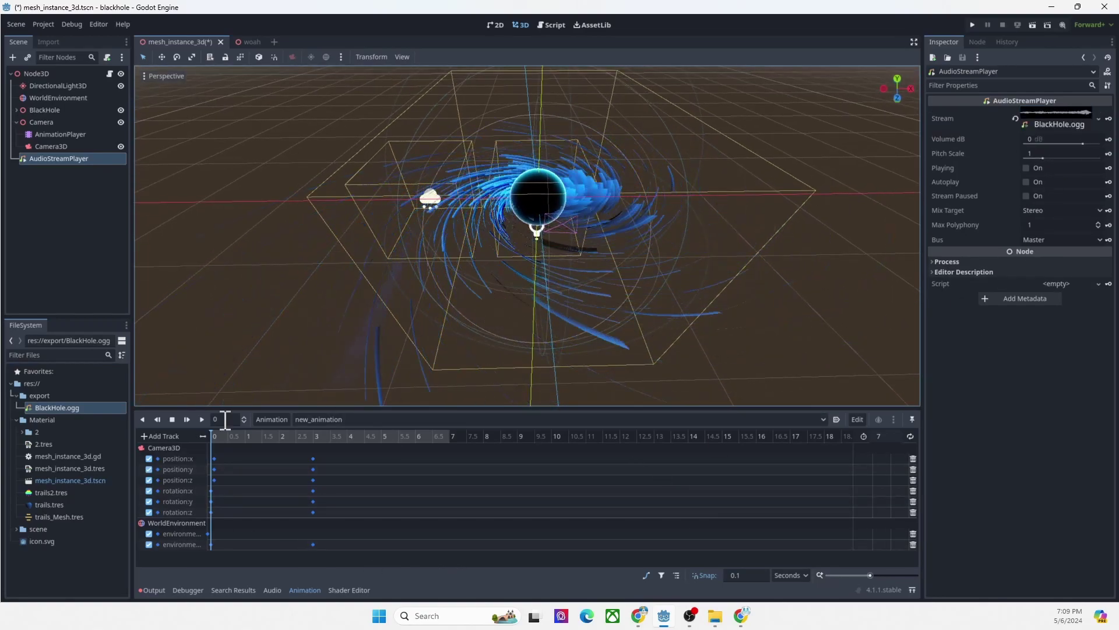
click(149, 436)
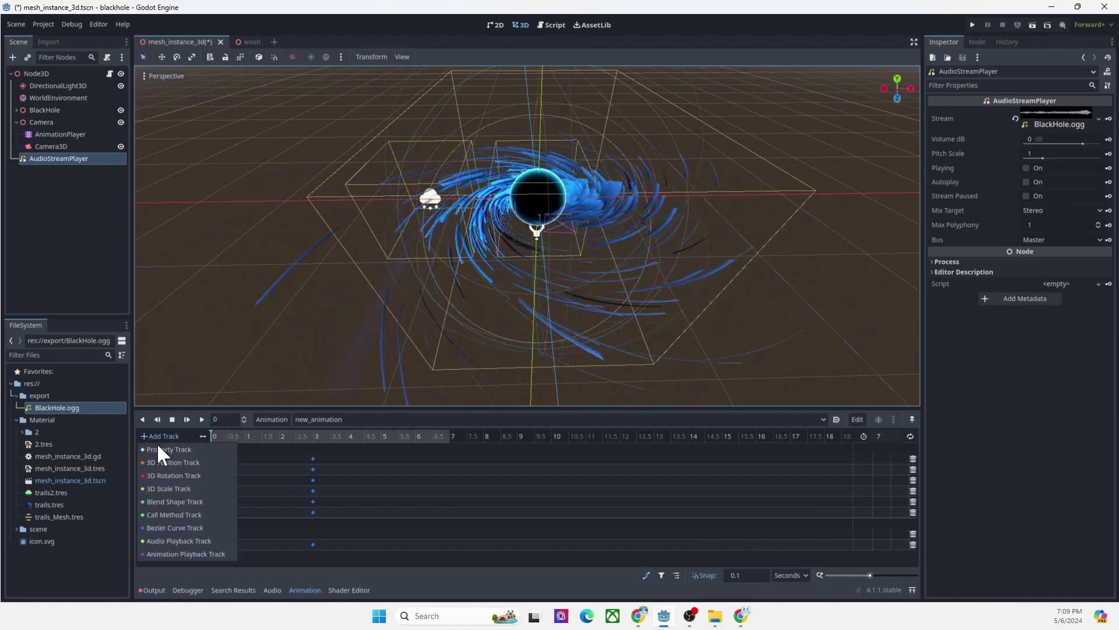
click(162, 449)
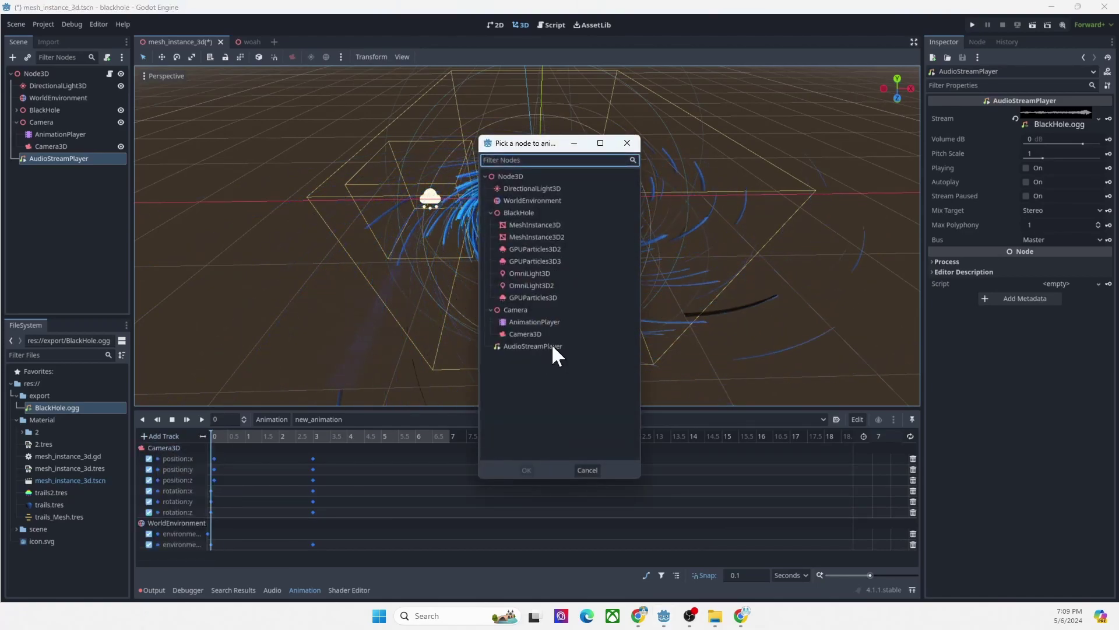
click(532, 346)
click(528, 468)
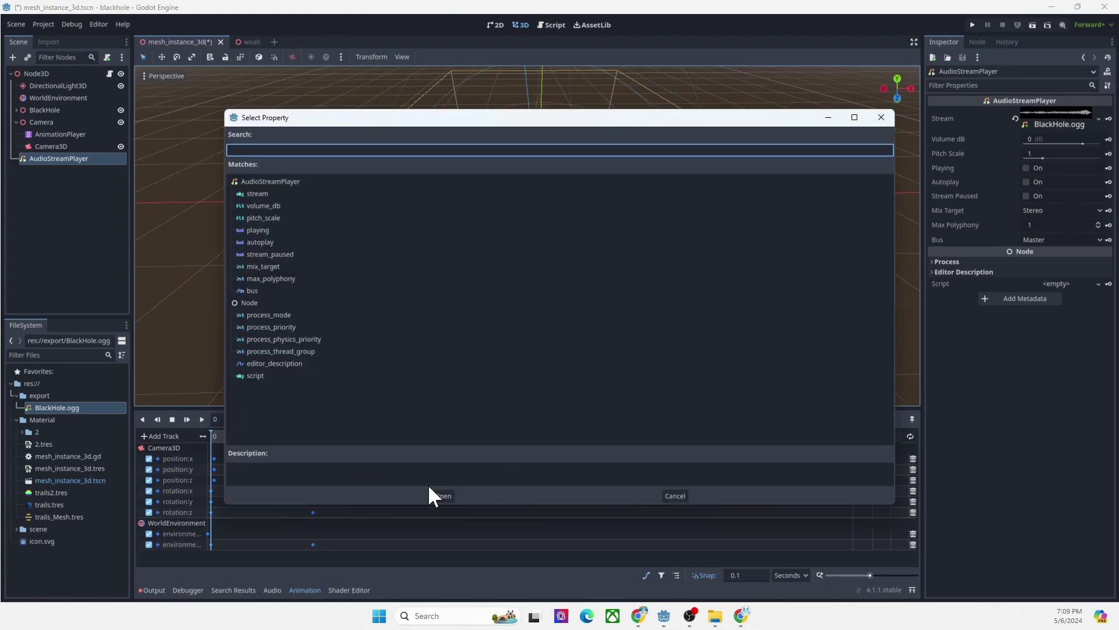
click(272, 230)
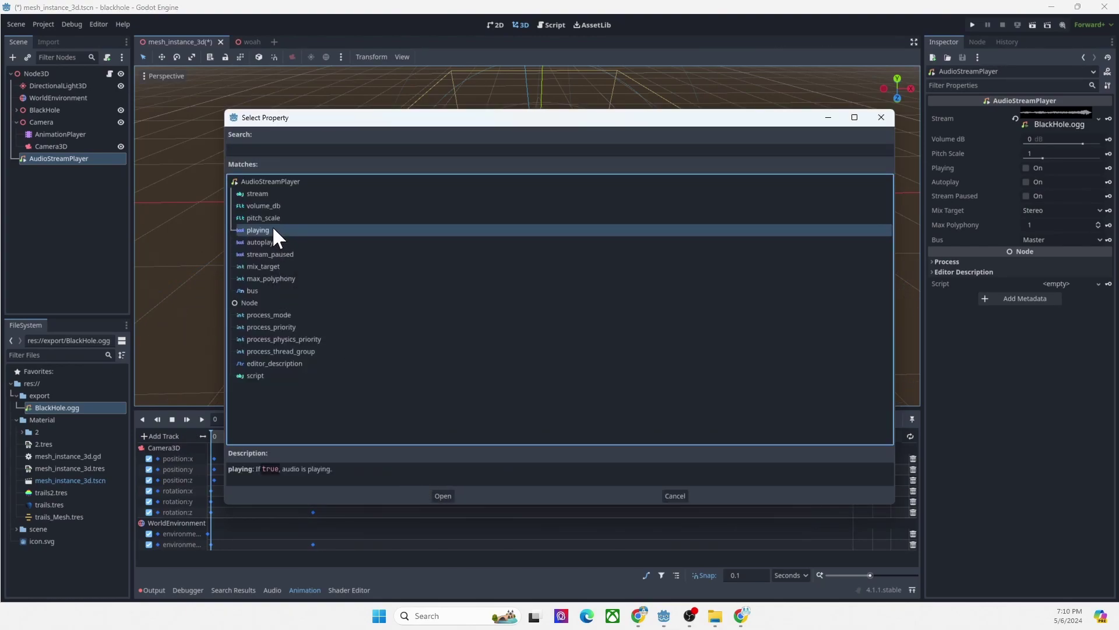
click(438, 496)
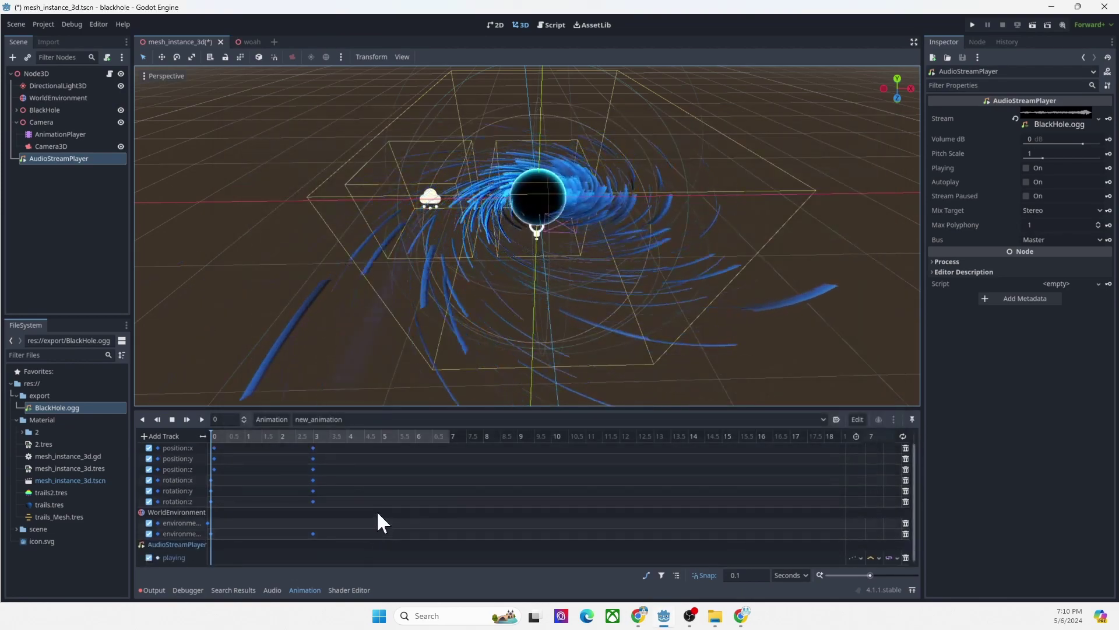
click(179, 553)
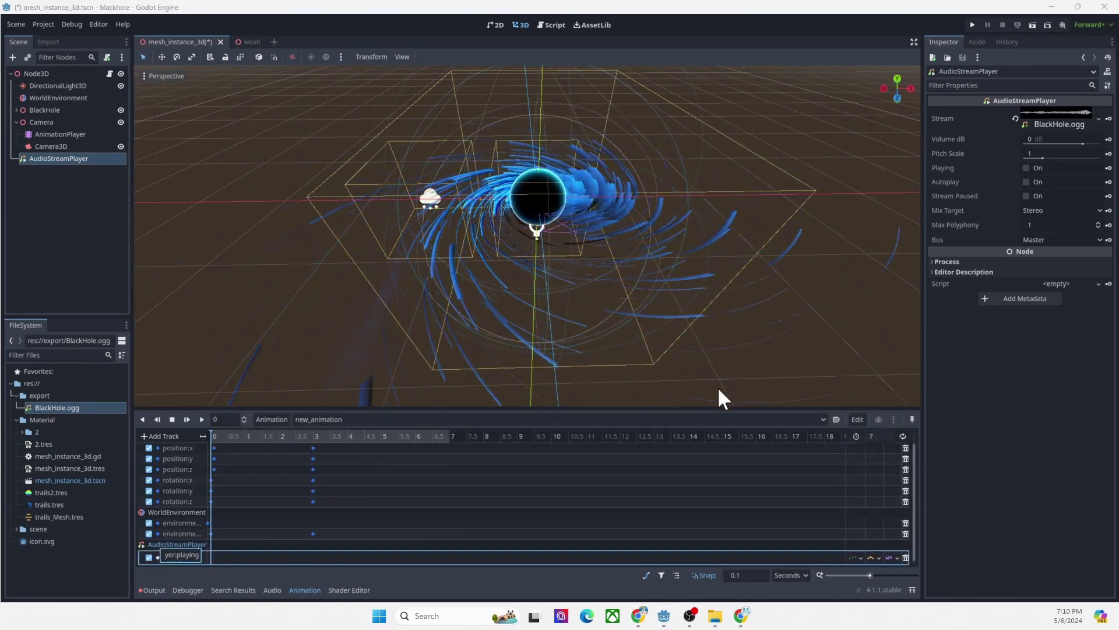
Key the AudioStreamPlayer's Playing property as on at 0 s in the new track
click(200, 419)
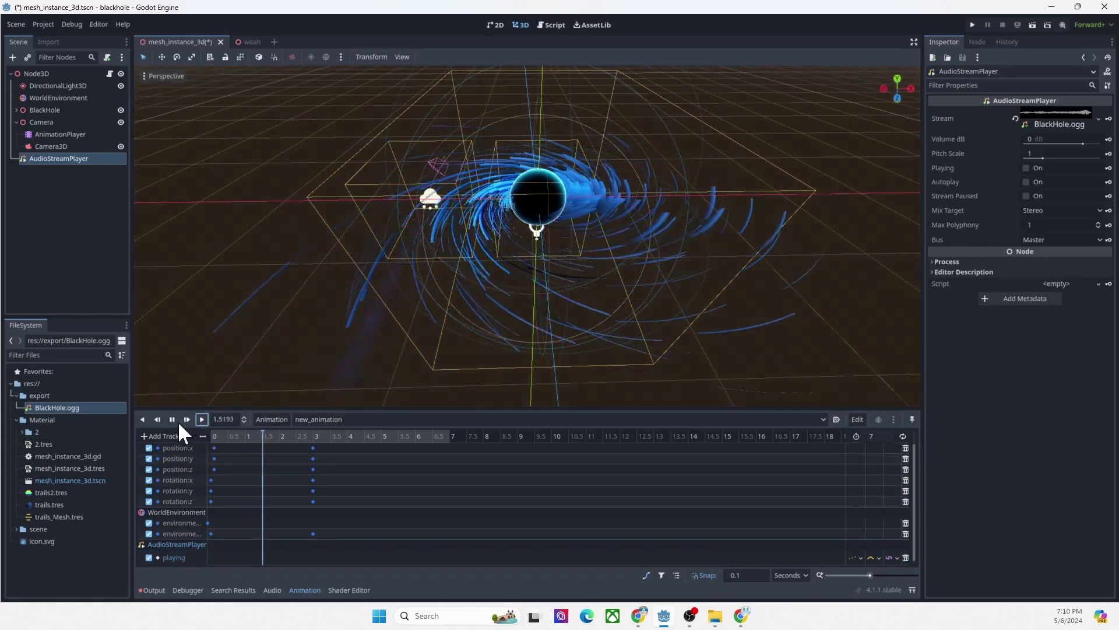
click(173, 420)
click(213, 434)
click(167, 558)
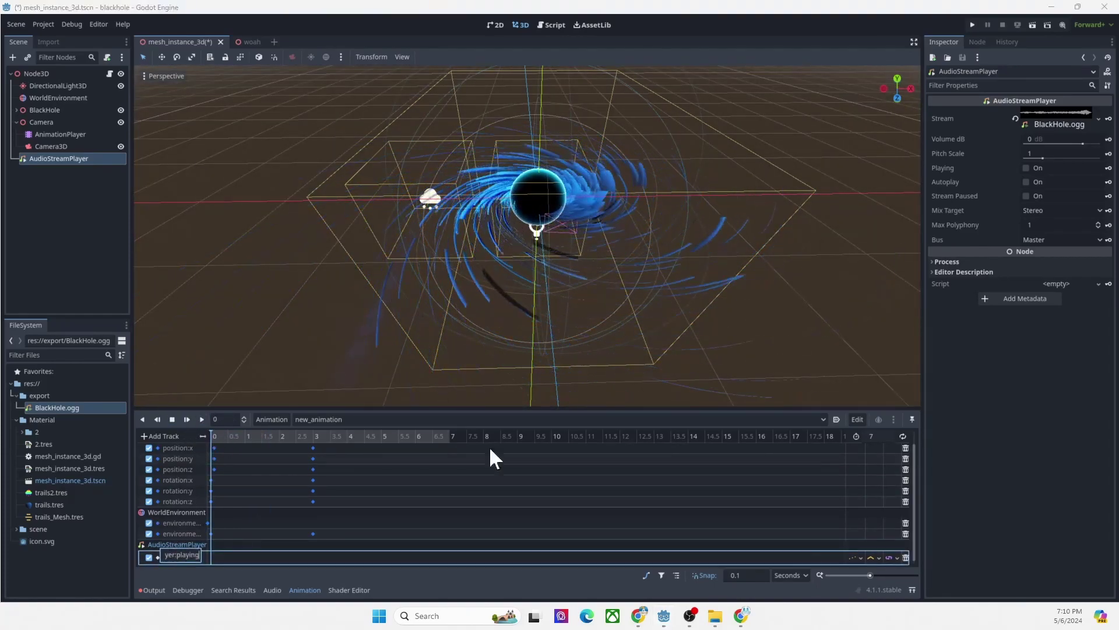
click(1025, 168)
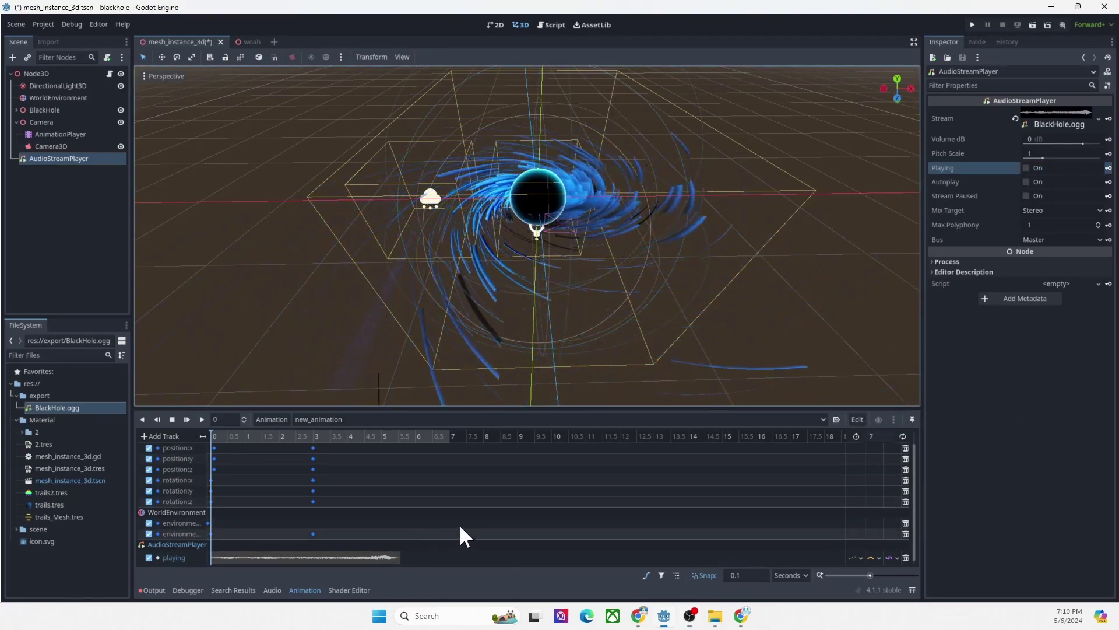
click(243, 558)
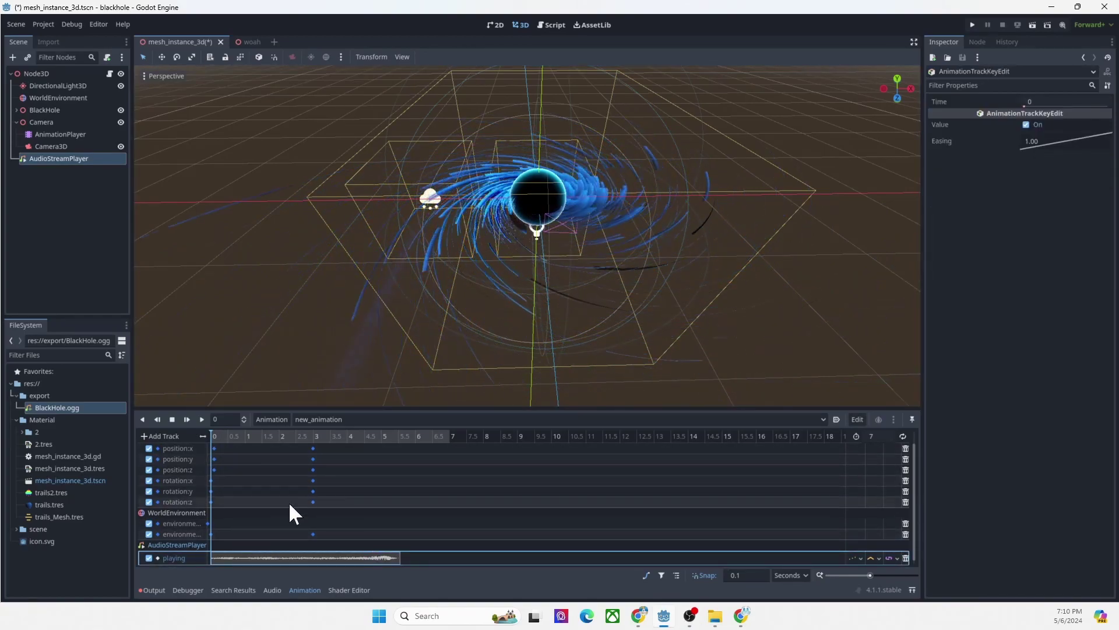
Scrub the animation through 2, 3.2 and 1.2 s to compare the camera motion with the sound's waveform
drag(226, 432, 209, 431)
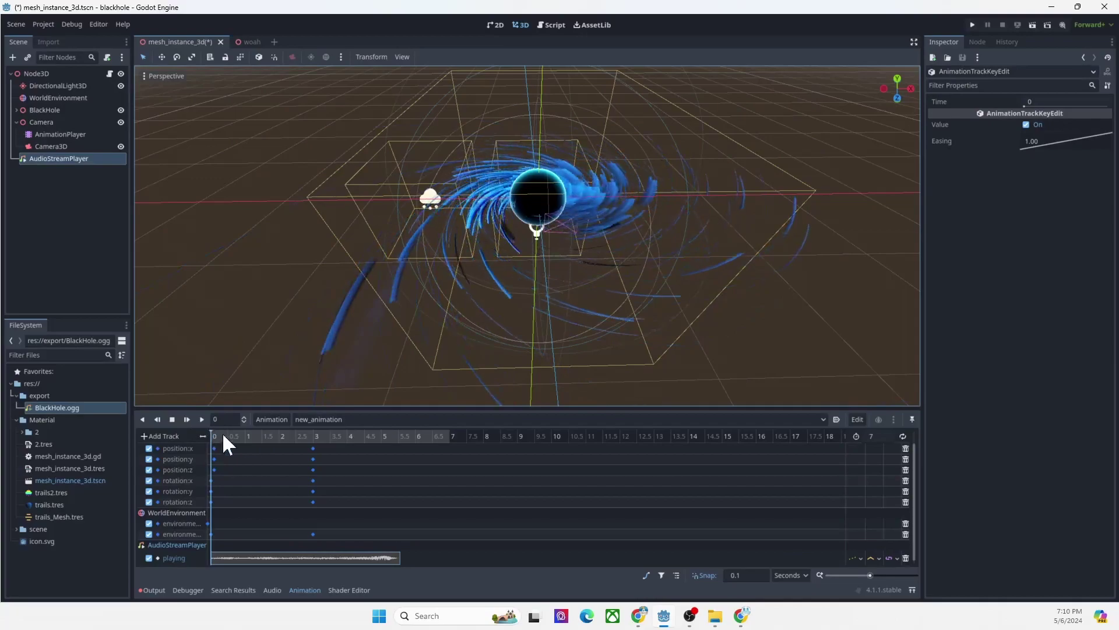
click(281, 436)
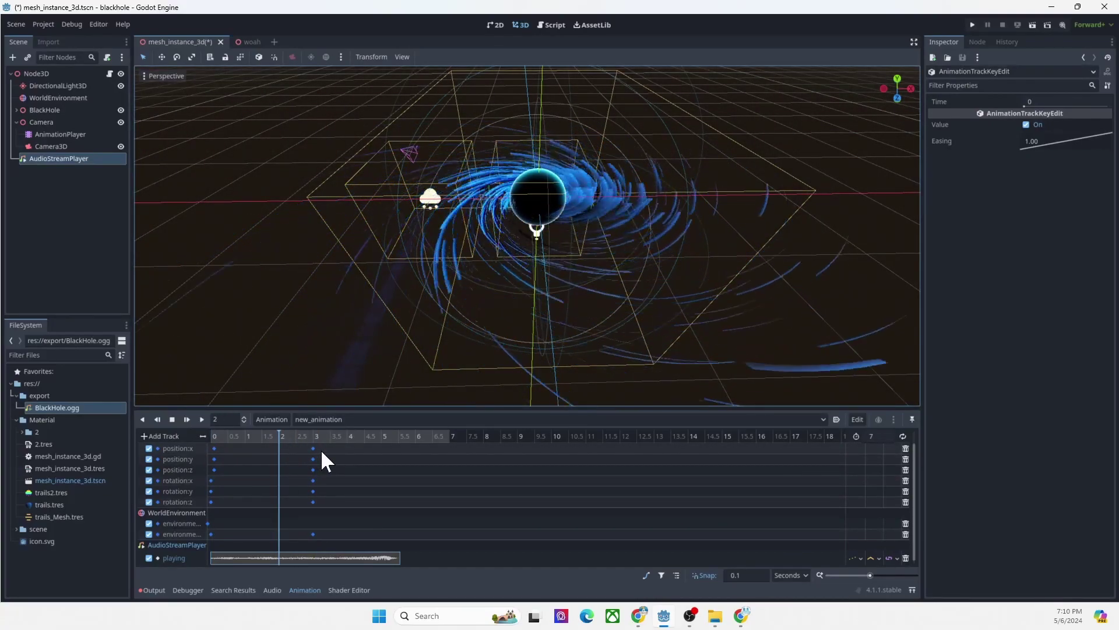
mouse_move(315, 453)
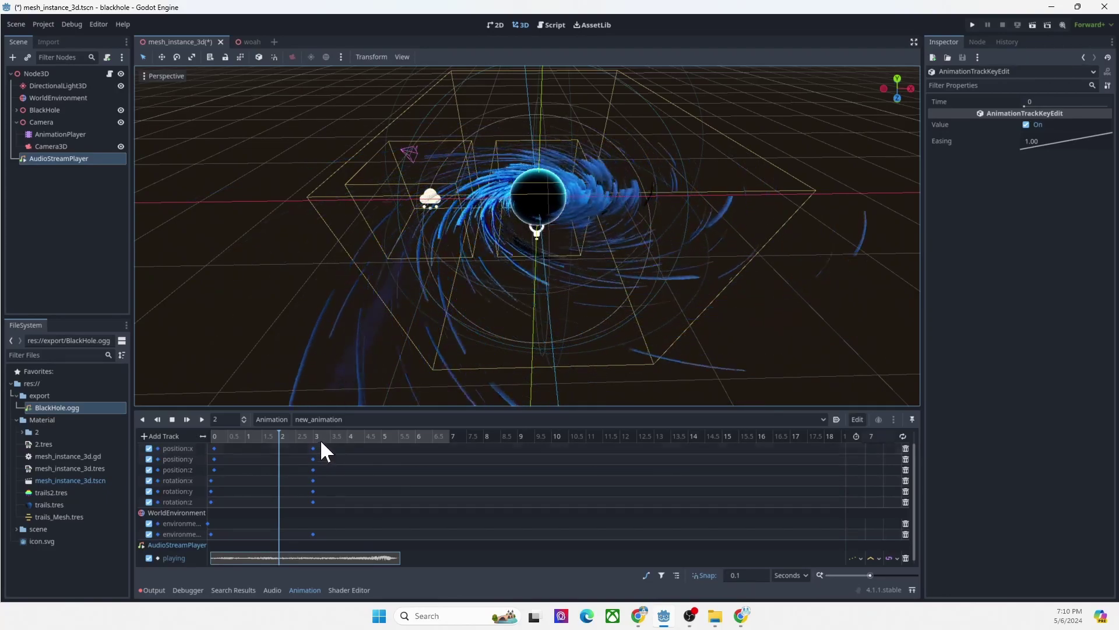
click(320, 439)
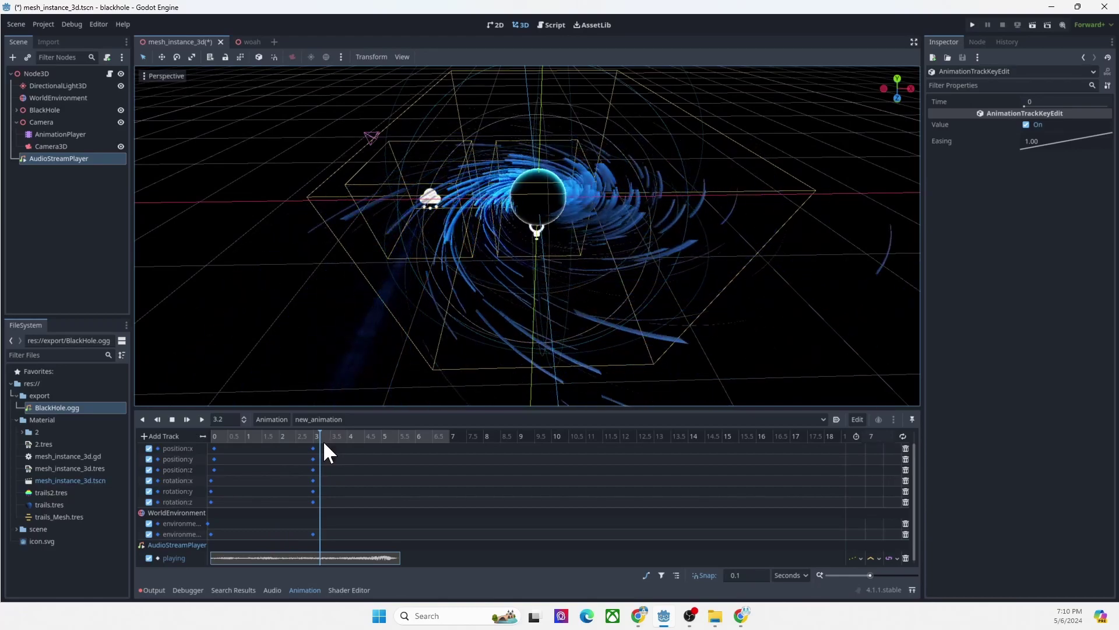
click(252, 436)
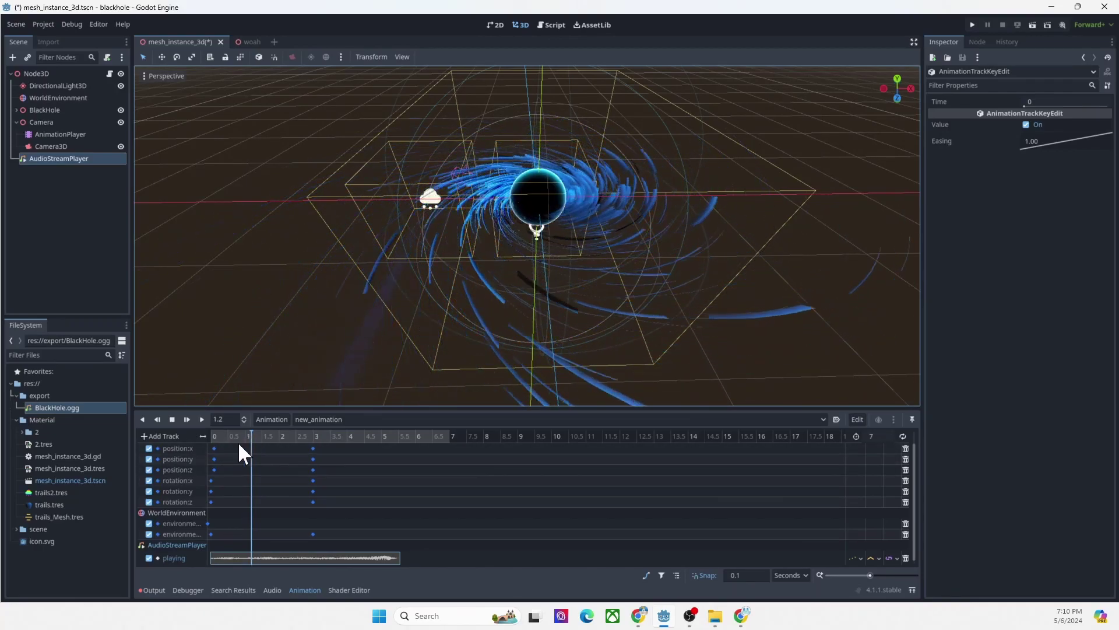
Move the playing key to 0.1 s so it lines up with the first camera position keys
click(233, 555)
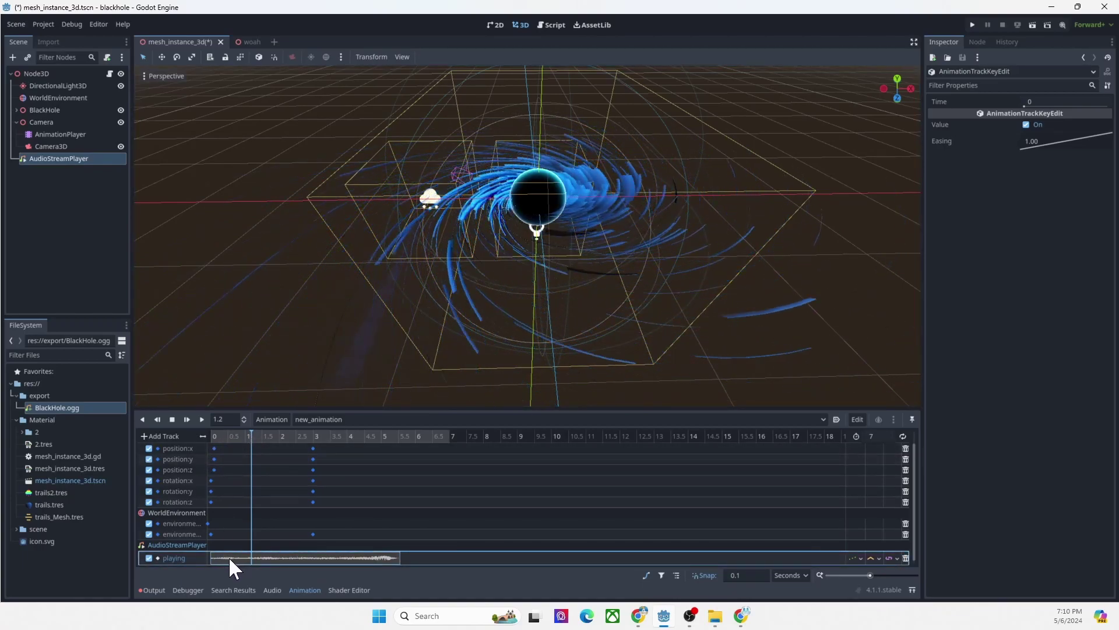
click(212, 434)
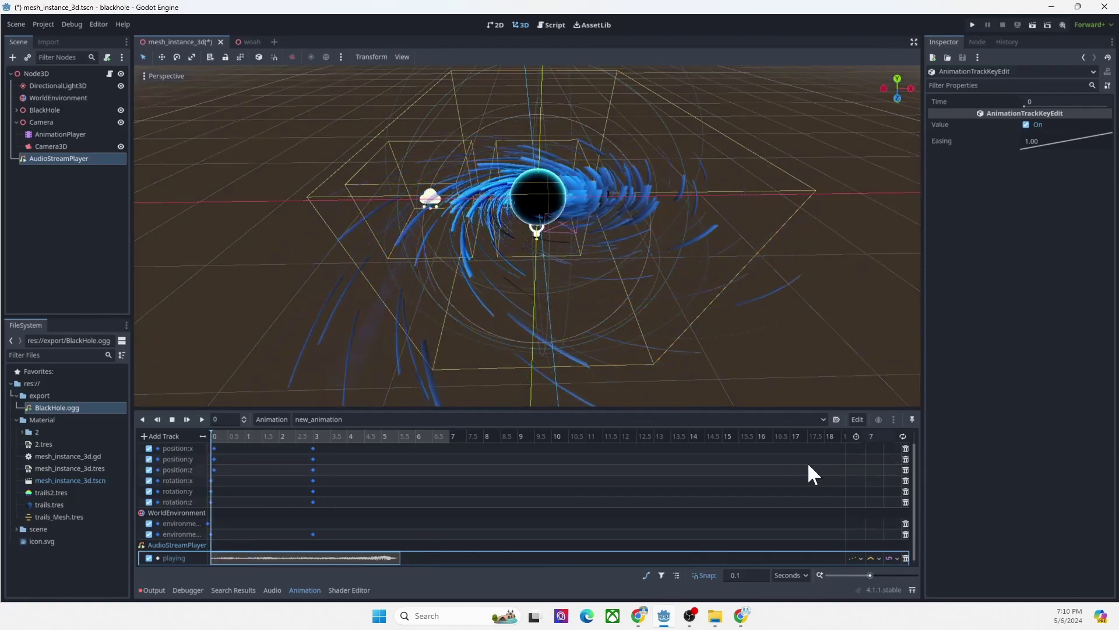
drag(874, 576, 898, 573)
scroll(558, 457, down, 1)
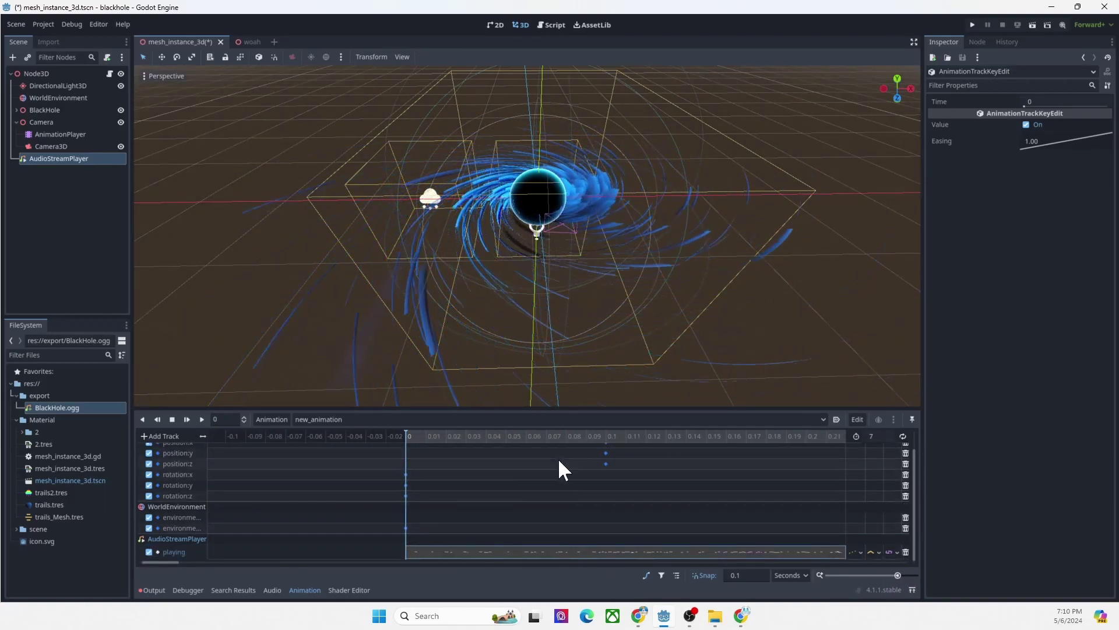
click(436, 549)
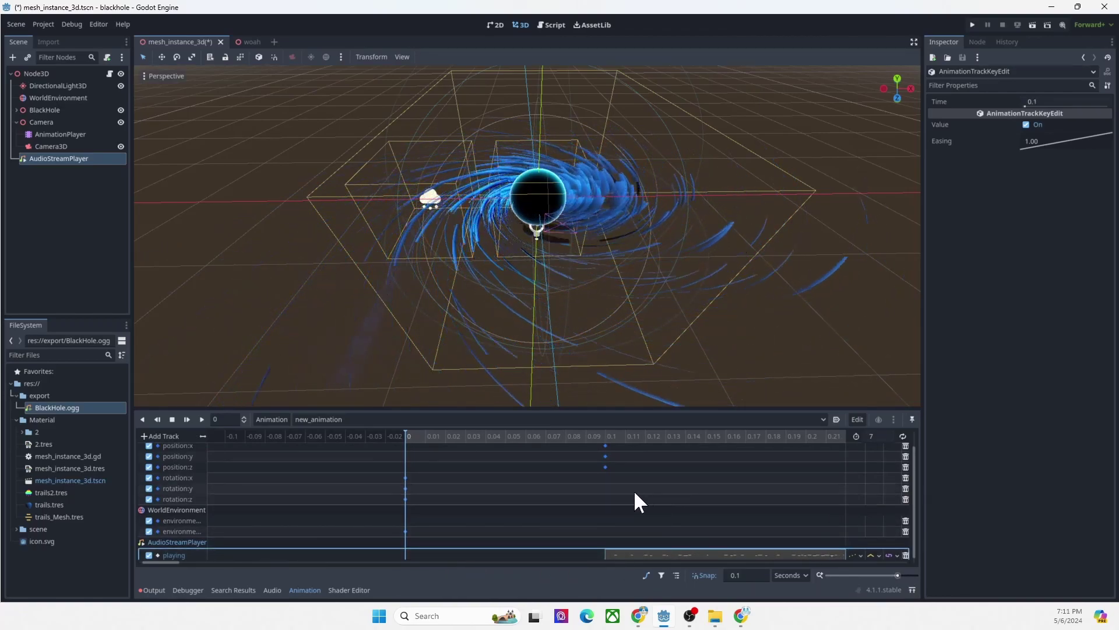
middle_drag(634, 490, 593, 488)
drag(845, 572, 871, 572)
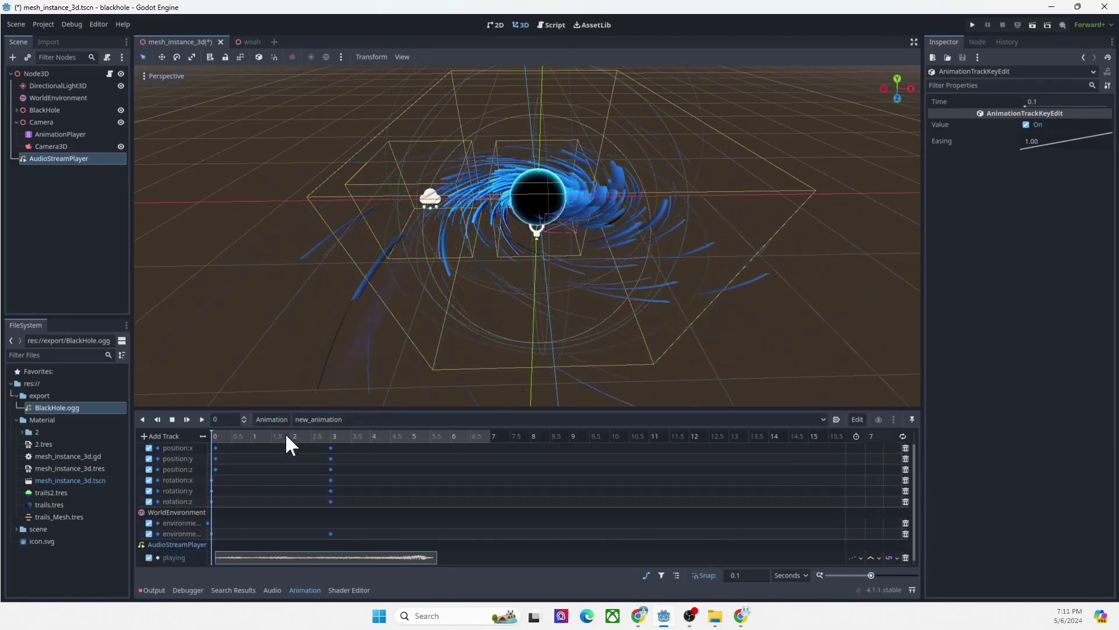
Play the animation from the start to check the sound's timing against the camera move
drag(285, 432, 168, 436)
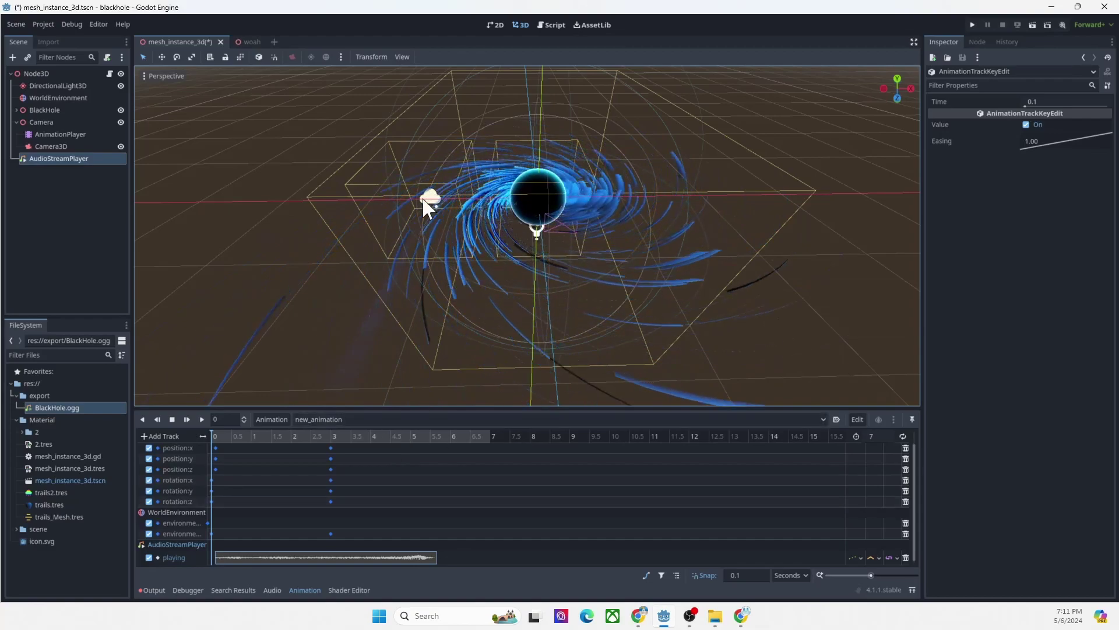
click(201, 419)
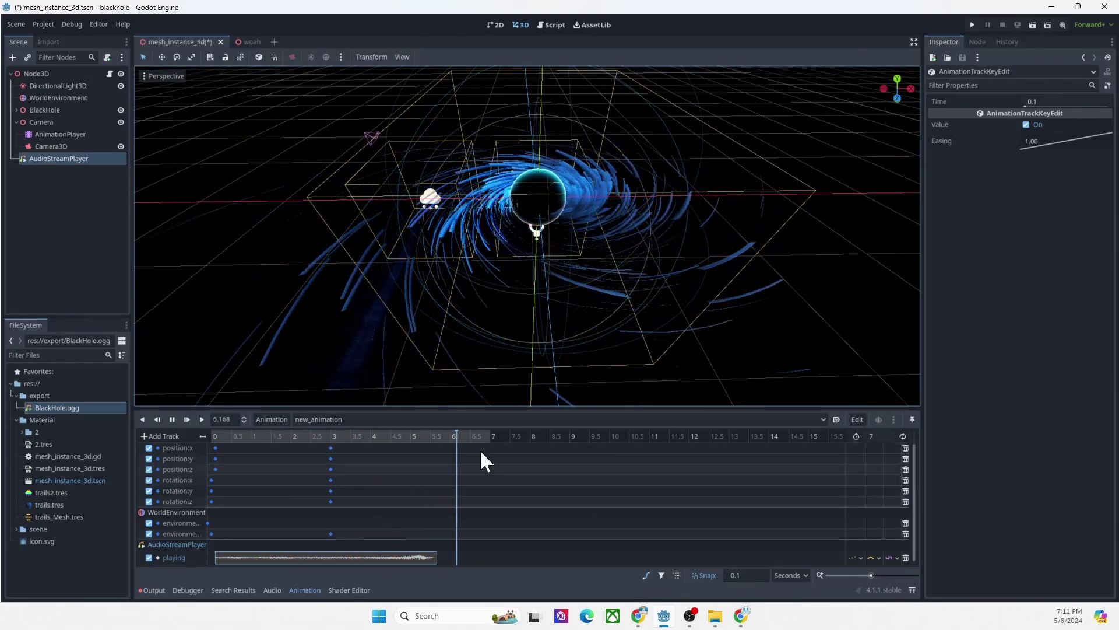
click(176, 419)
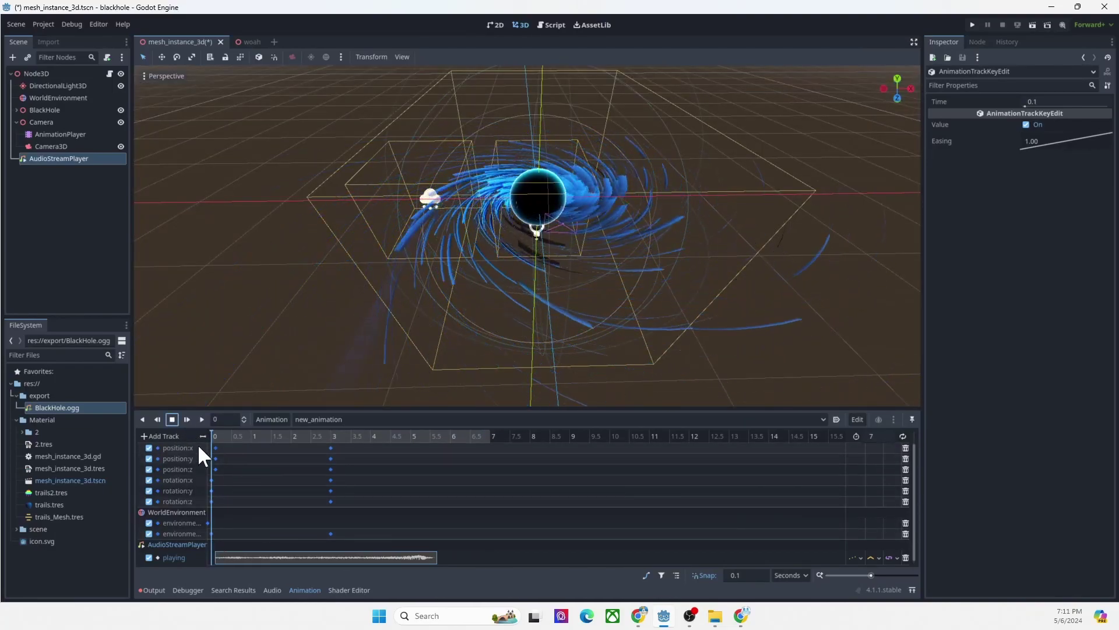
click(464, 434)
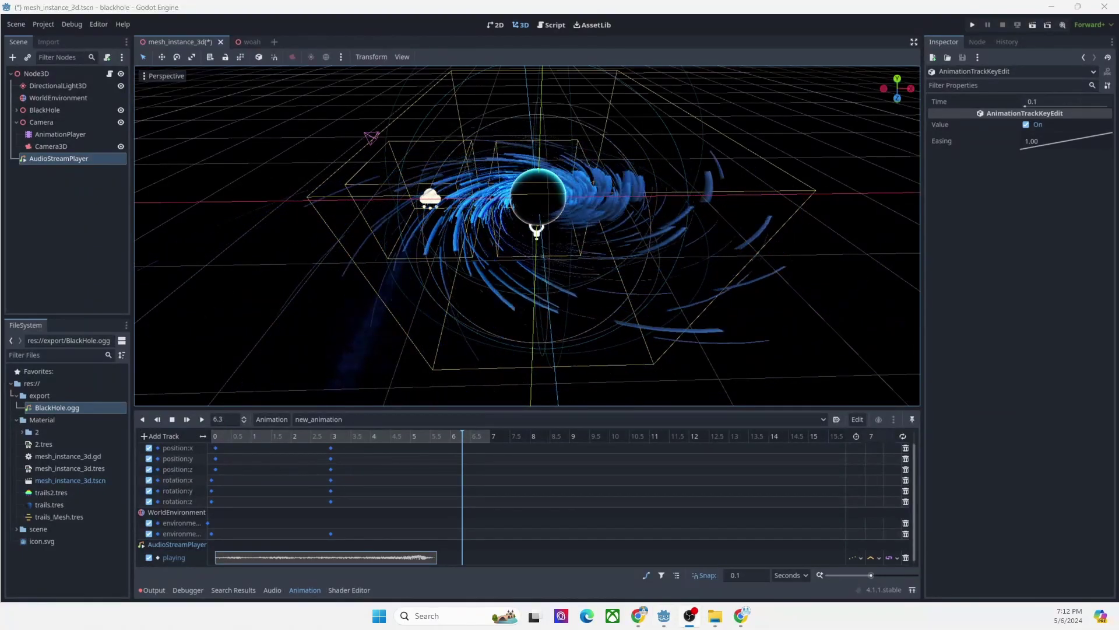
key(alt+Tab)
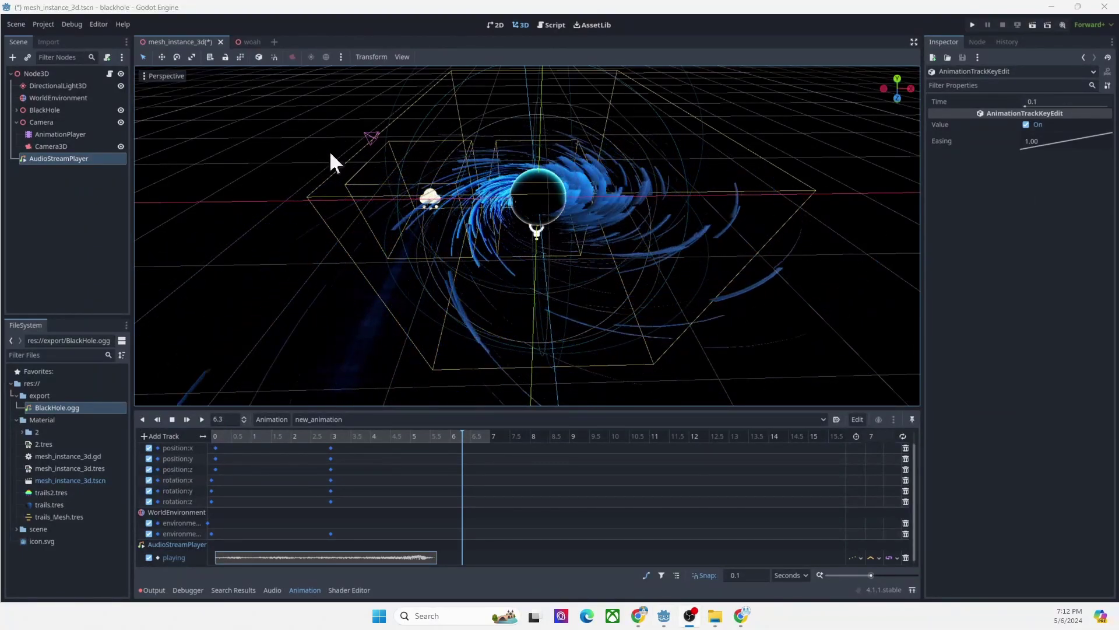
Select the Camera3D node and turn on its preview in the viewport
click(52, 161)
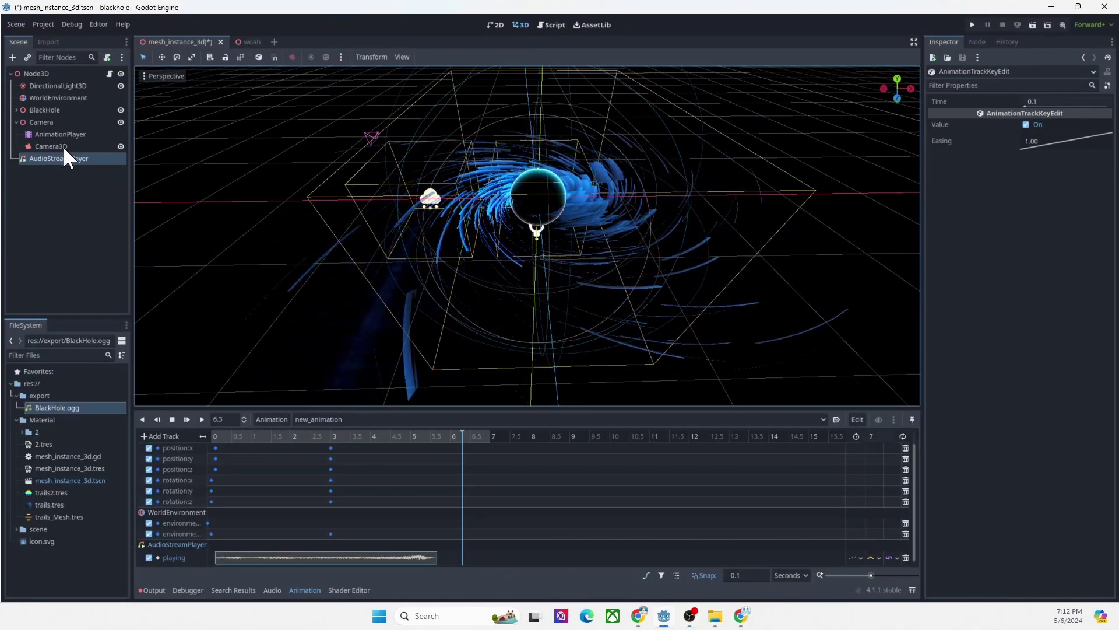
click(63, 145)
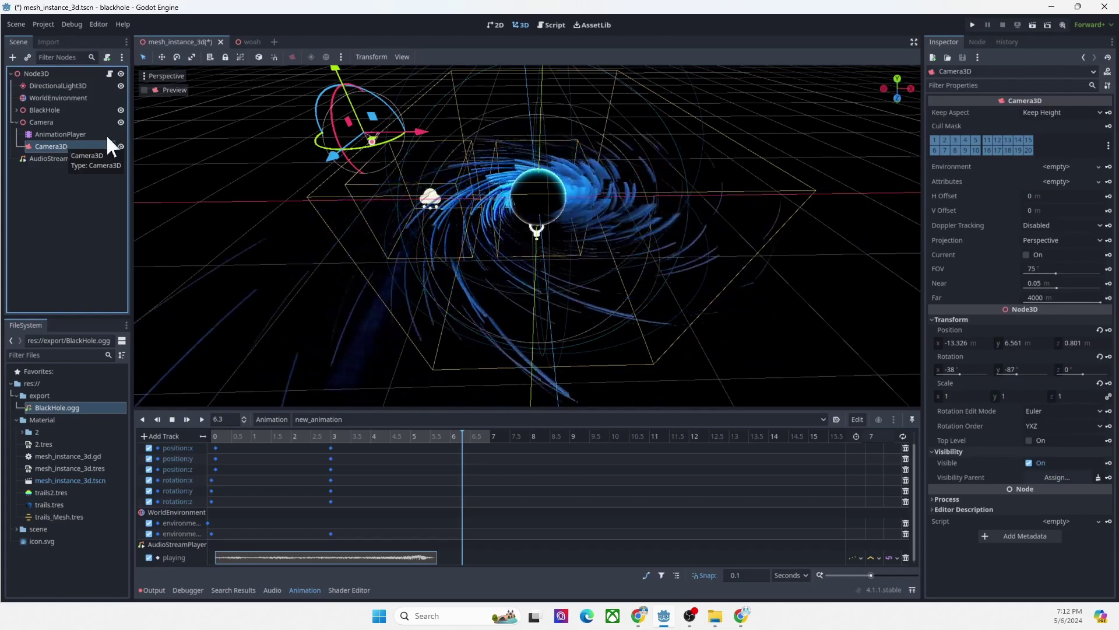
click(156, 89)
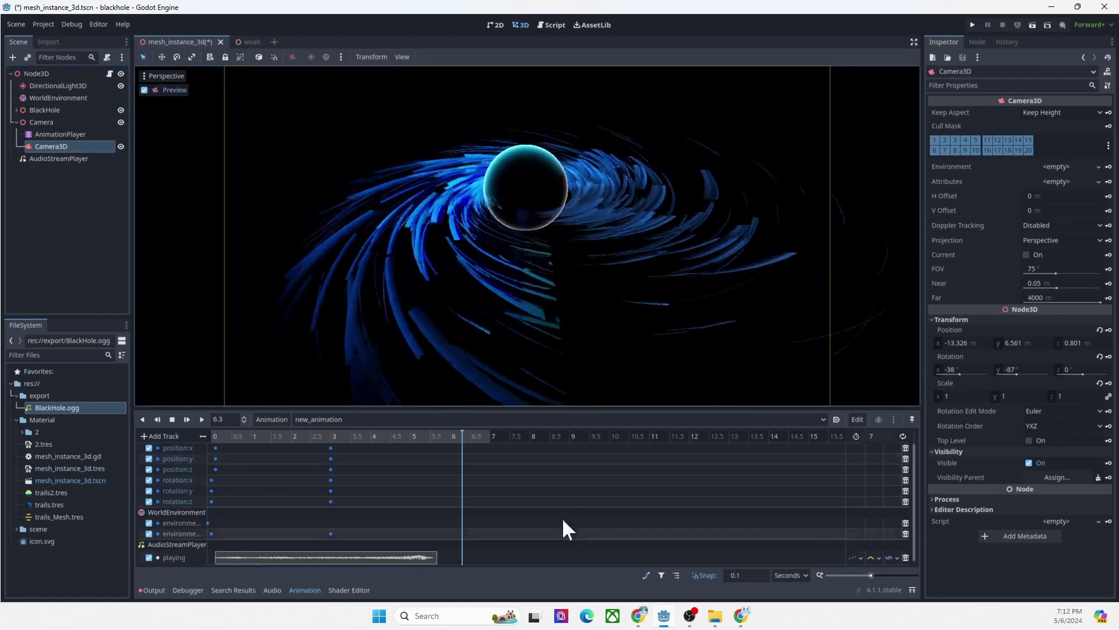
Play the animation from 0 s through the camera preview
drag(227, 419, 197, 417)
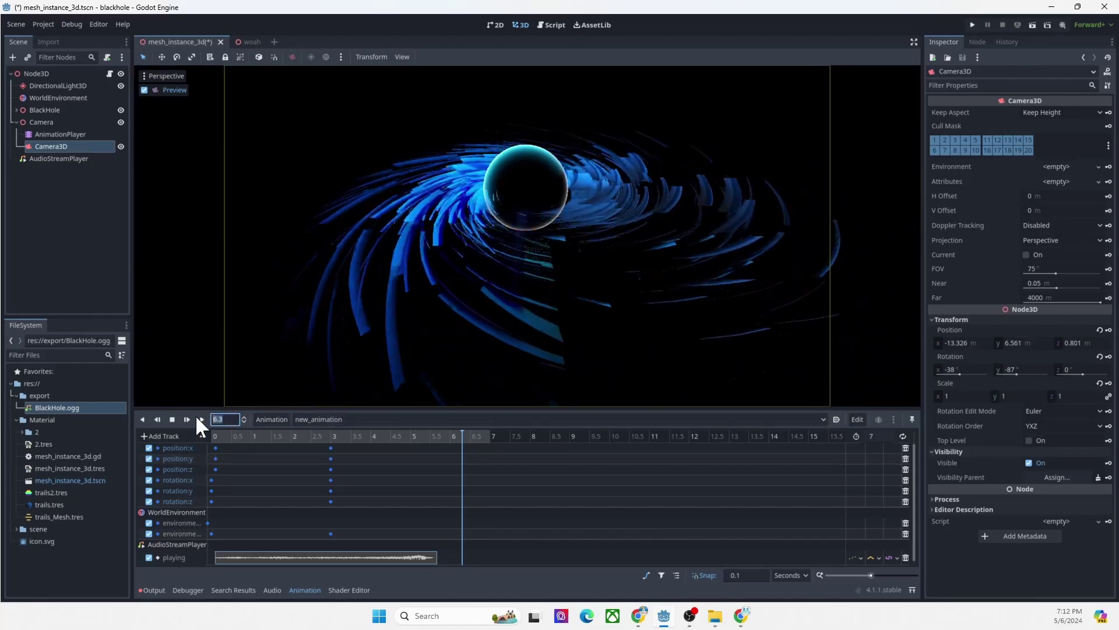
text(0)
key(Return)
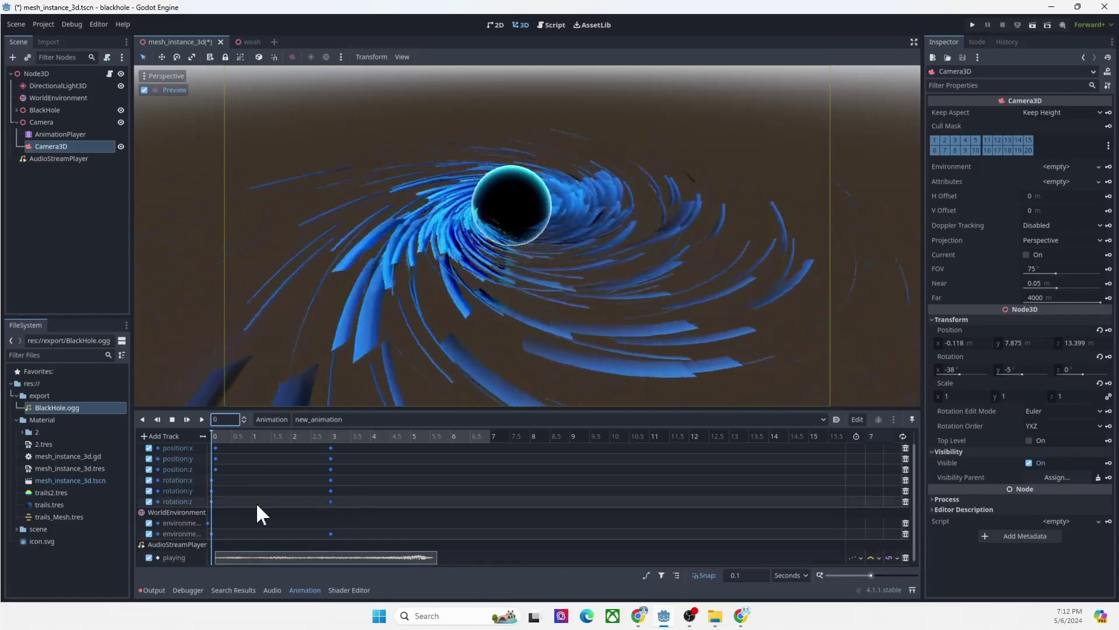
click(201, 419)
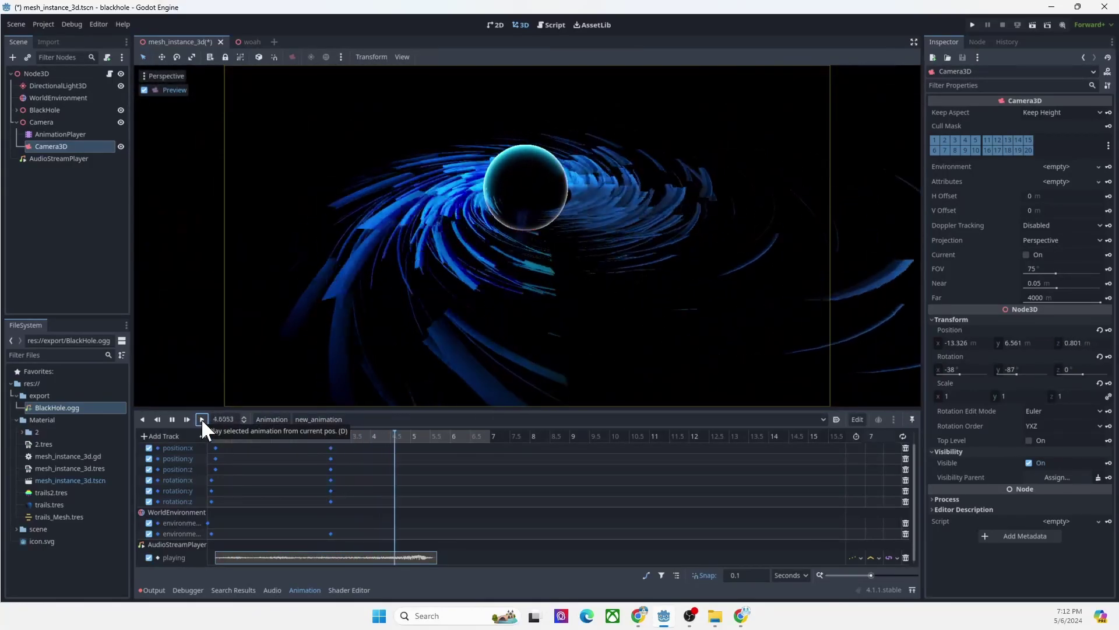
Move all camera and environment end keys from 3 s to 5 s and play the animation to check it
click(334, 436)
drag(320, 444, 345, 539)
drag(330, 458, 411, 459)
click(209, 436)
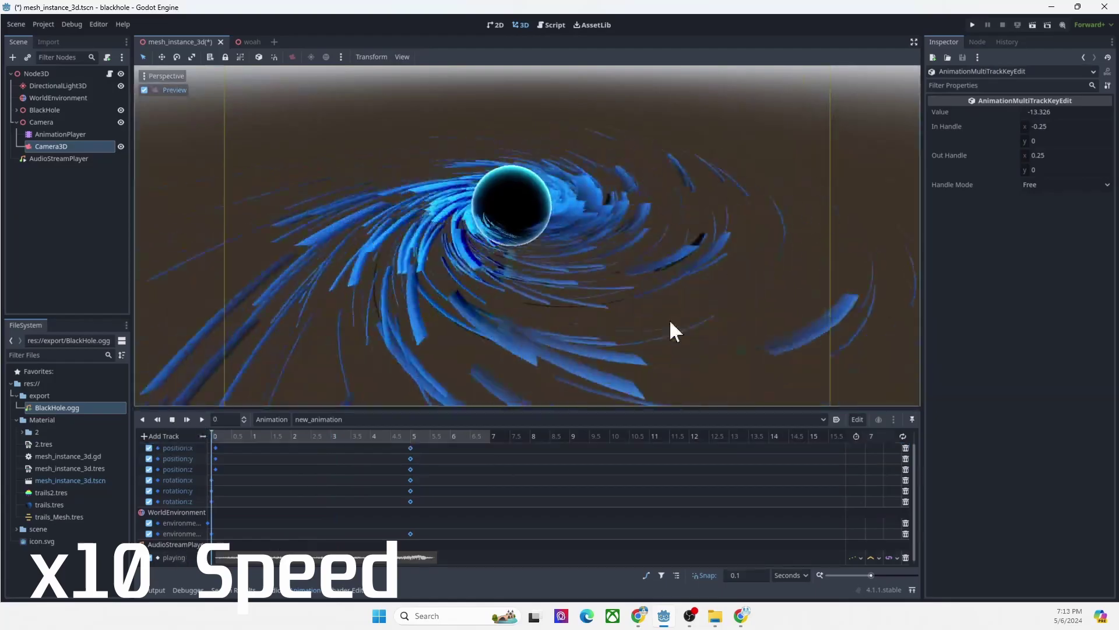
click(200, 419)
click(173, 419)
At 5.7 s, move Camera3D close to the black hole at position -2.436, 1.426, 0.321 and key its position
click(438, 436)
click(52, 146)
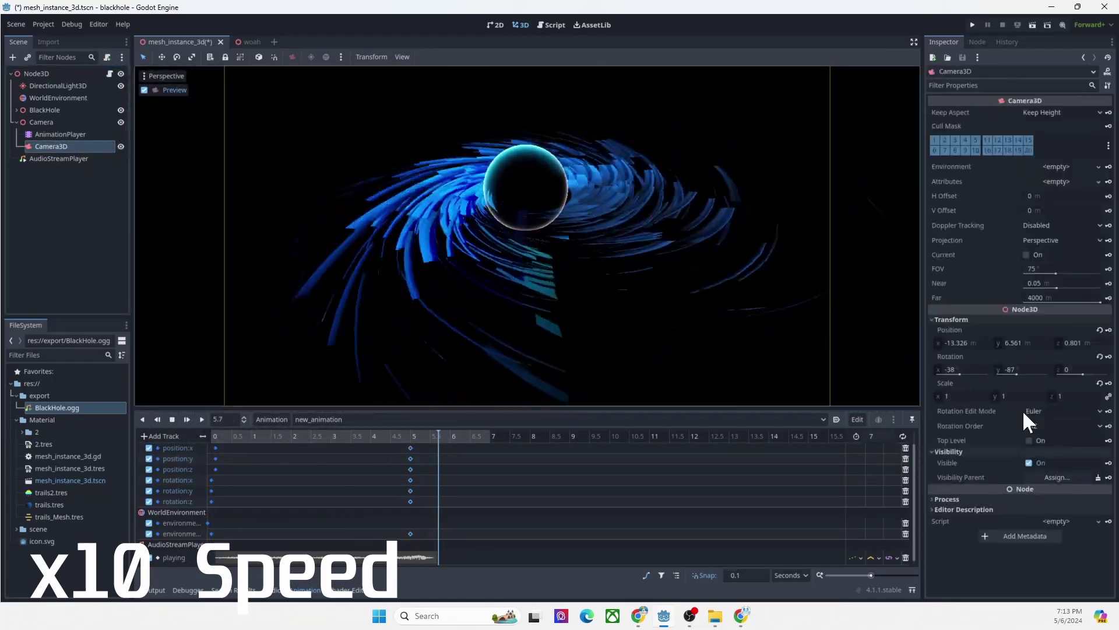
drag(959, 343, 991, 342)
drag(1015, 343, 985, 342)
drag(1074, 342, 1049, 343)
click(1108, 329)
Set Camera3D's FOV to 1° at 5.7 s and key it on a new fov track
drag(439, 436, 437, 437)
drag(1055, 272, 1024, 272)
click(1108, 268)
click(518, 331)
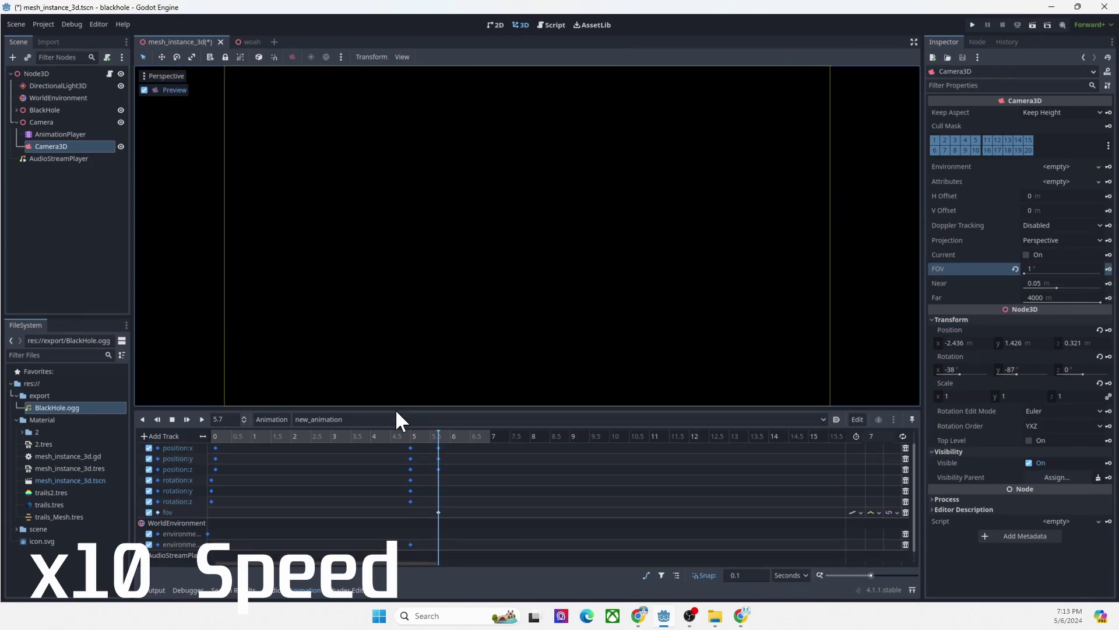
At 5 s, set Camera3D's FOV to 75° and key it on the fov track
click(410, 437)
click(1049, 269)
text(75)
key(Return)
click(1108, 269)
Play the animation from 0 s and again from 4.9 s to check the camera timing against the sound
drag(217, 436, 205, 435)
click(201, 419)
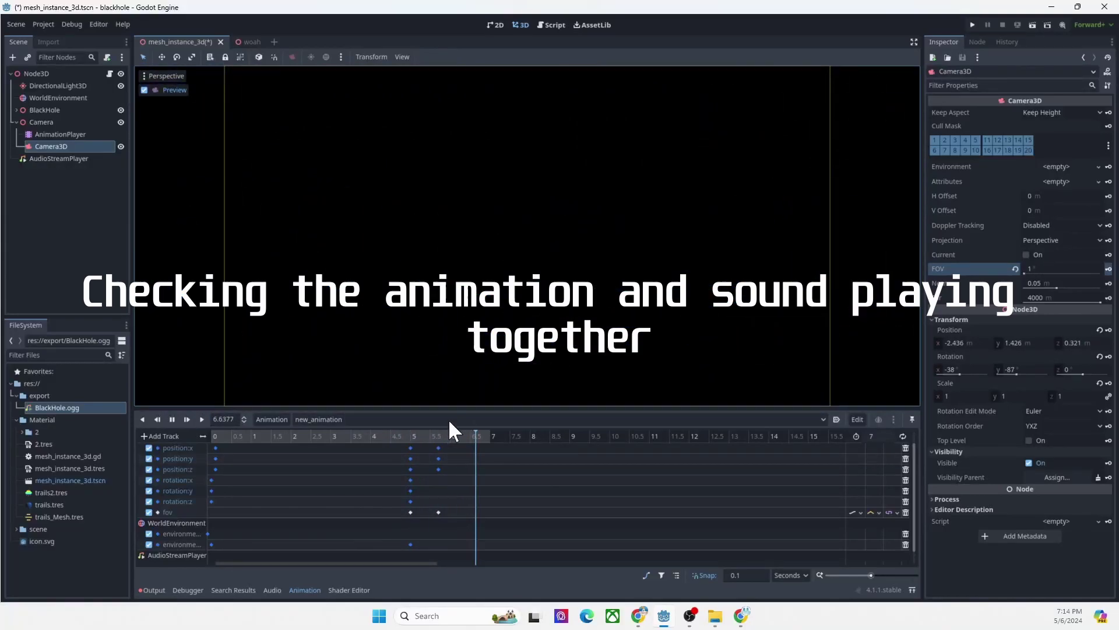
click(407, 435)
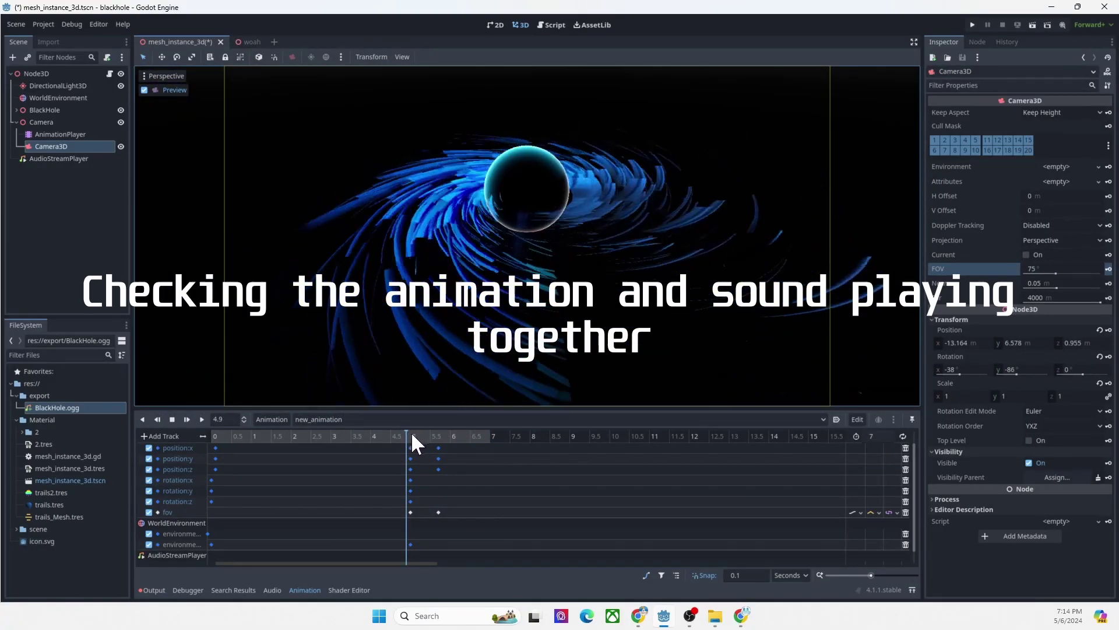
click(202, 419)
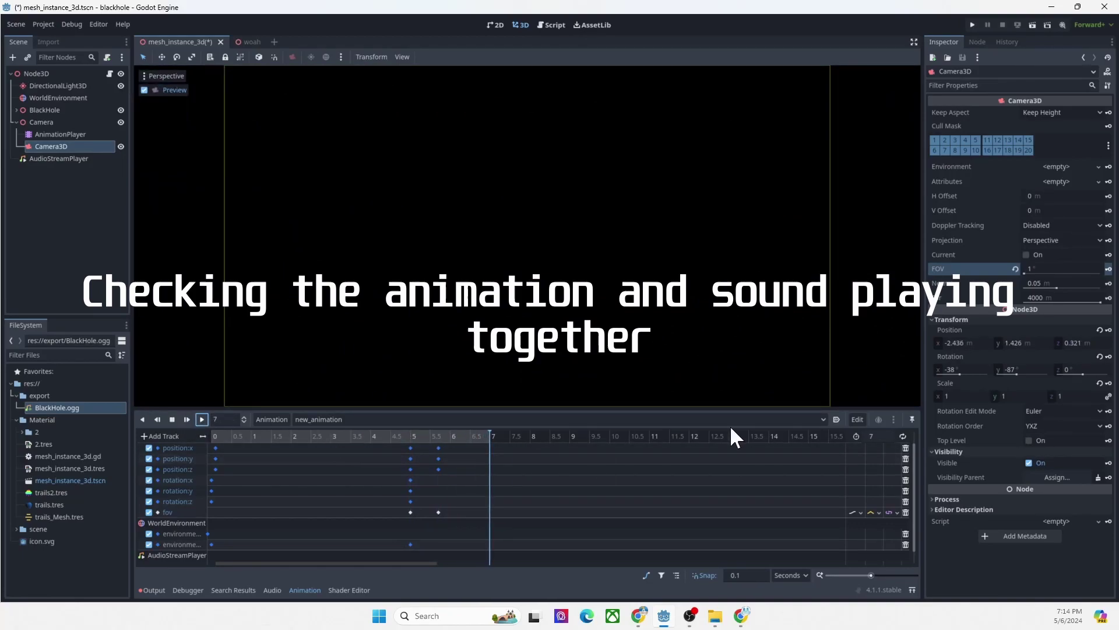
Replay the animation from 4.5 s and examine the AudioStreamPlayer's playing track against the camera keys
click(837, 419)
drag(419, 440, 406, 440)
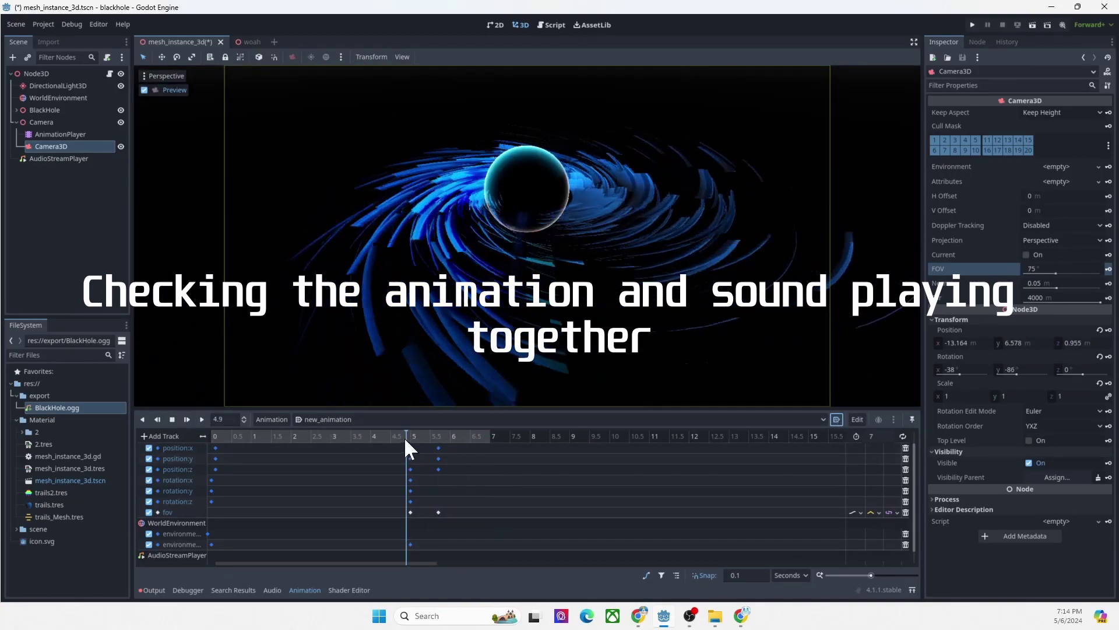
click(390, 436)
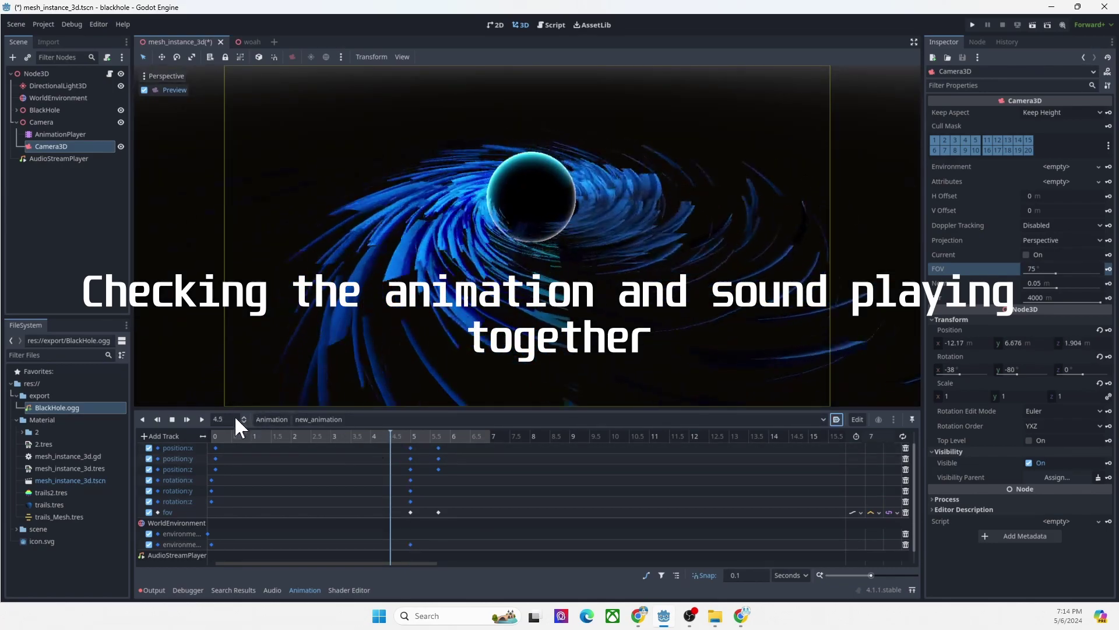
click(201, 419)
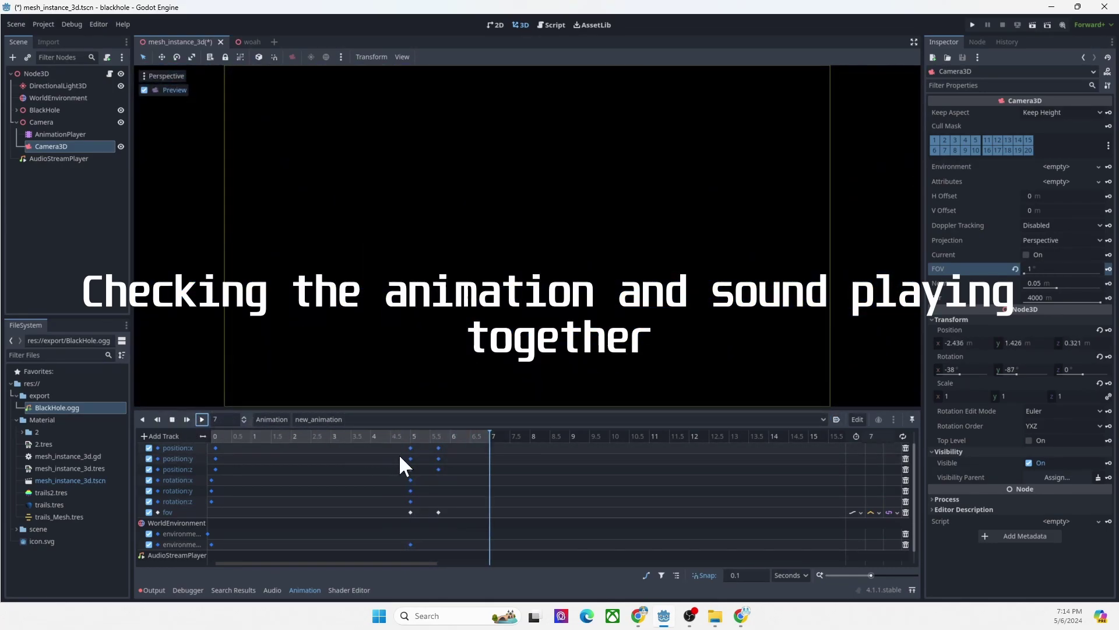
scroll(572, 526, down, 2)
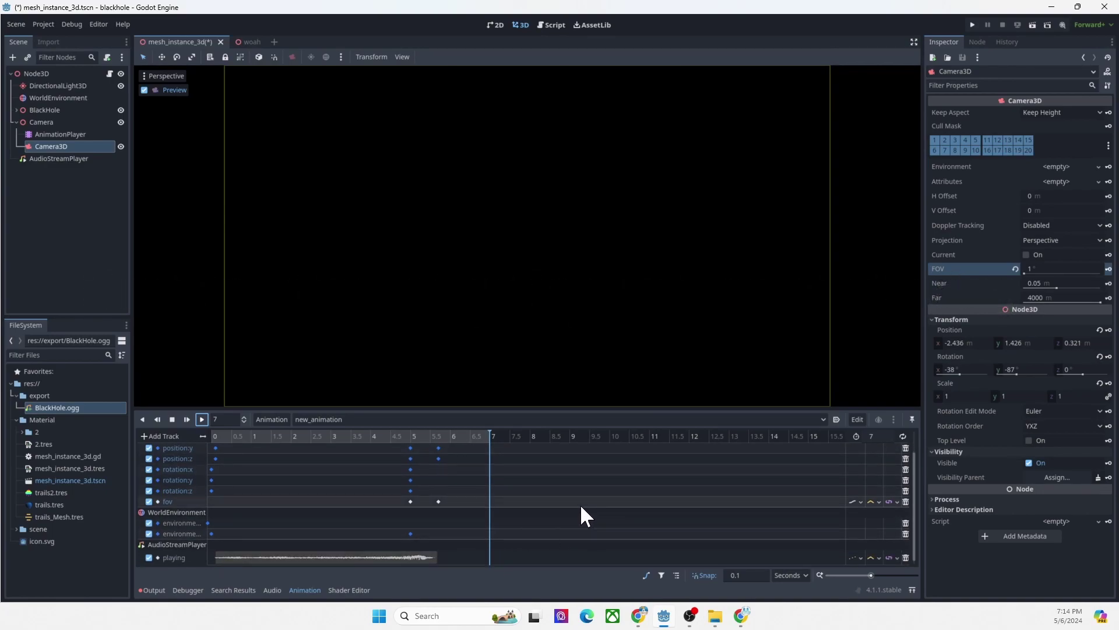